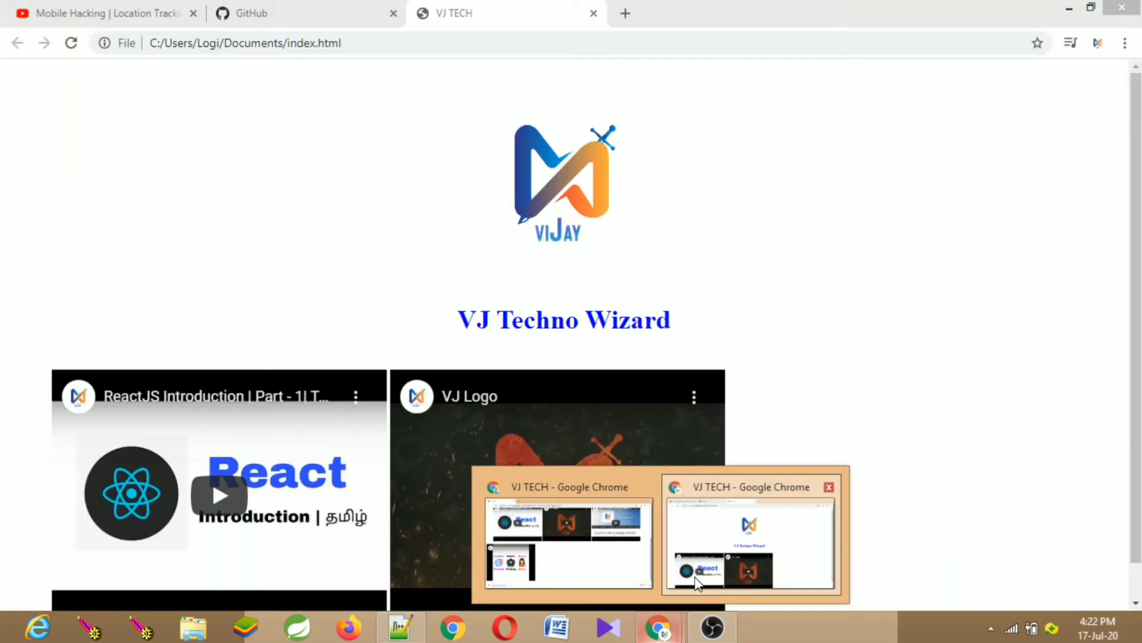
- Look over the VJ TECH page in the browser and switch to Notepad++ to view the index.html source
left_click(693, 589)
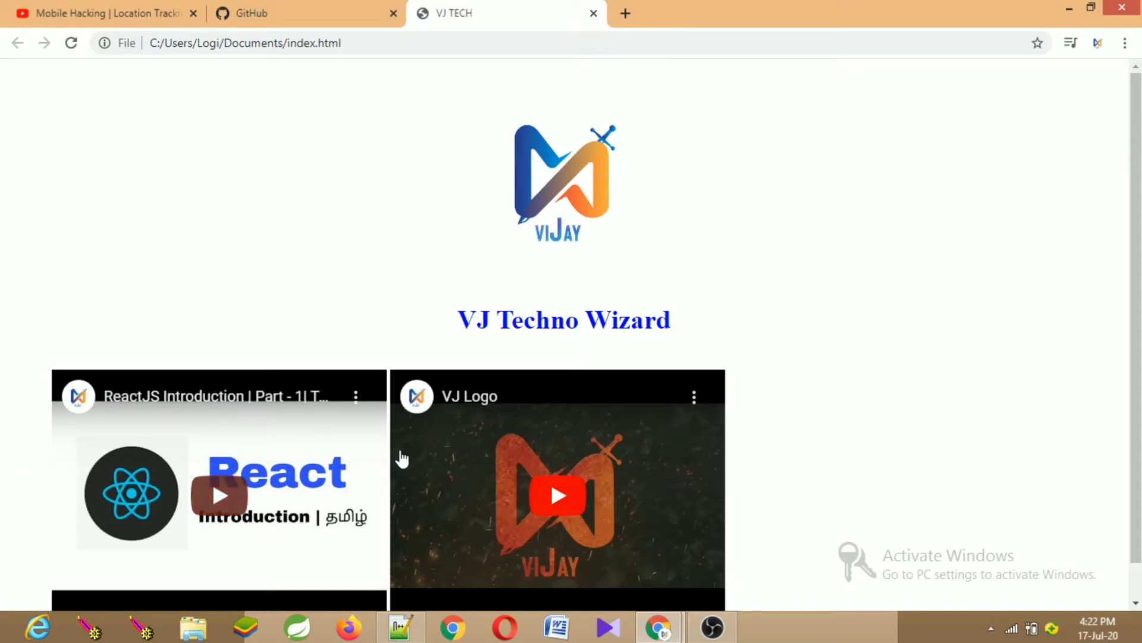
left_click(654, 629)
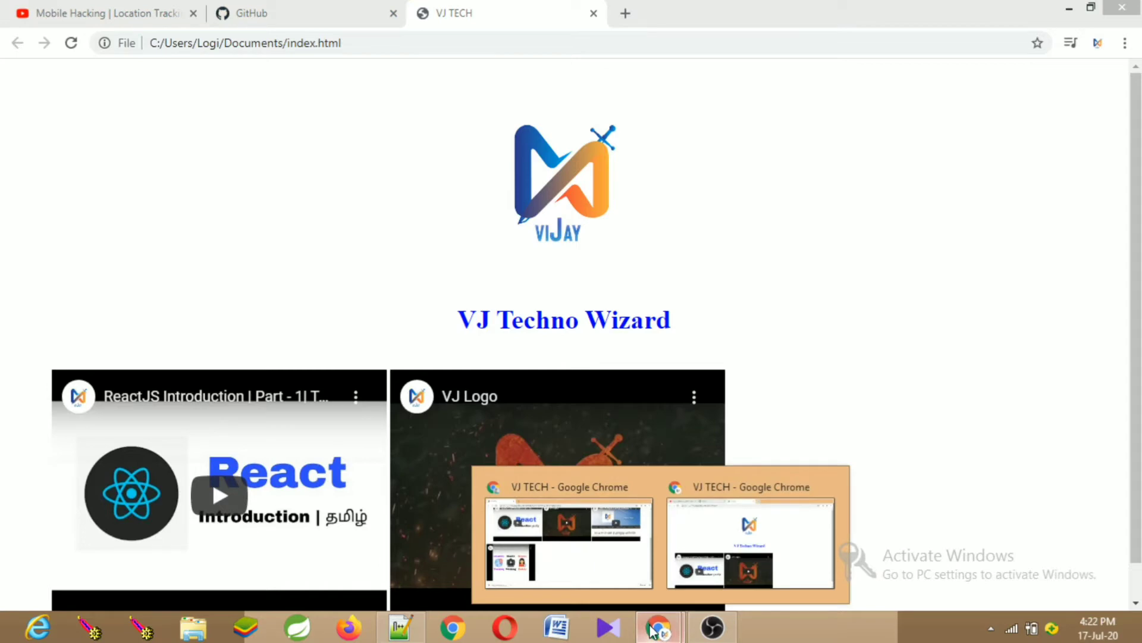
left_click(771, 514)
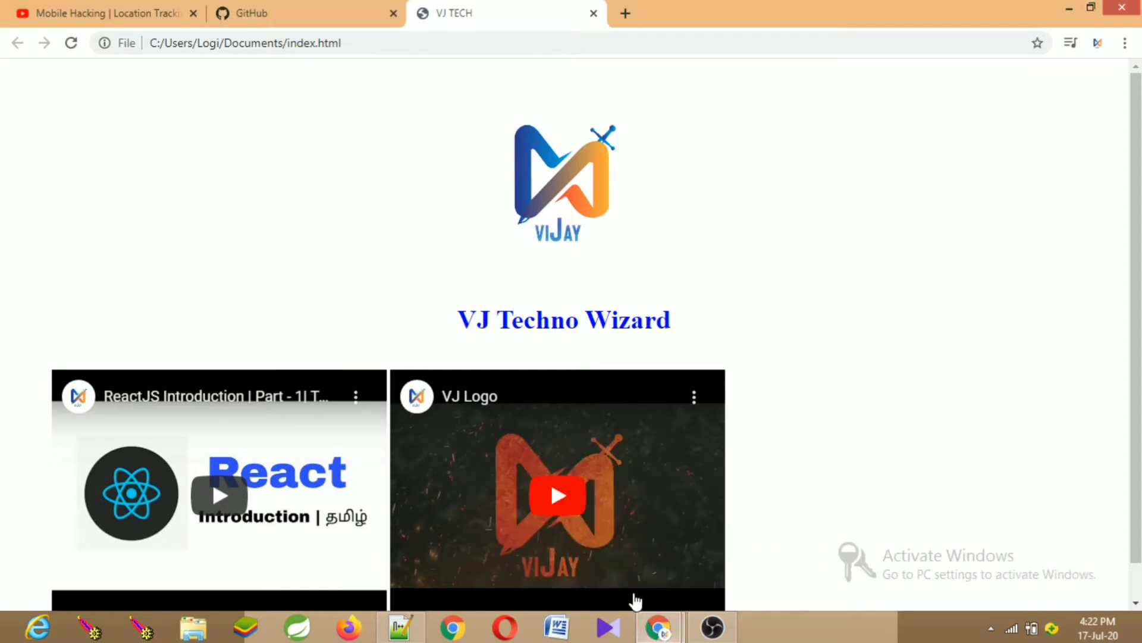
left_click(400, 628)
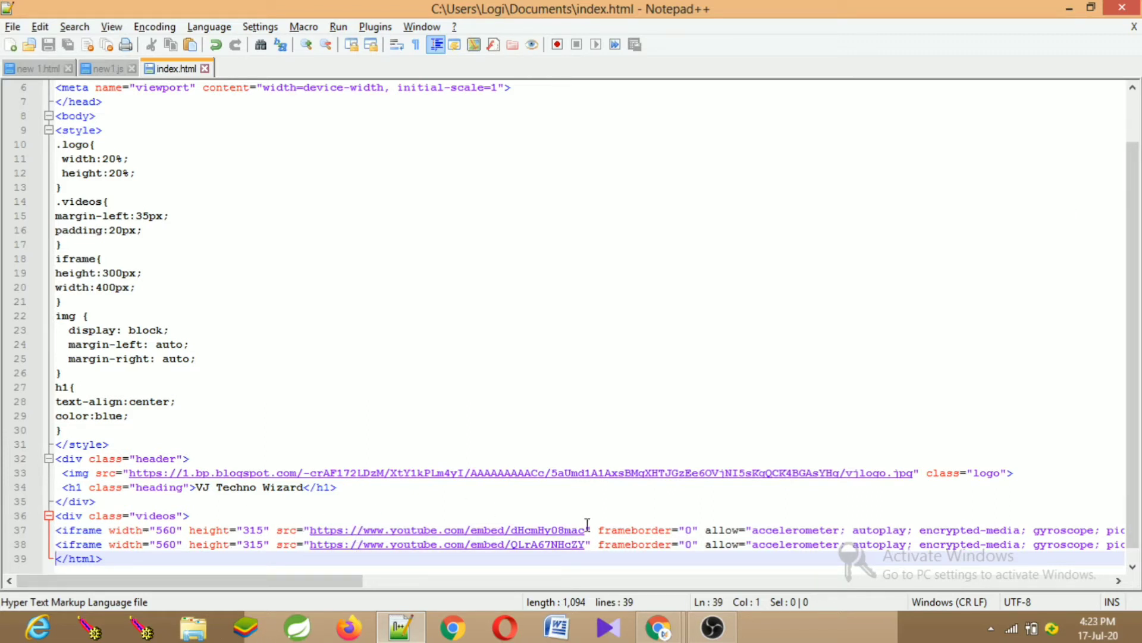
- Switch to Chrome and copy the embed code of the YouTube video "Mobile Hacking | Location Tracking | Women Safety | Tamil | 2020"
left_click(649, 640)
left_click(650, 639)
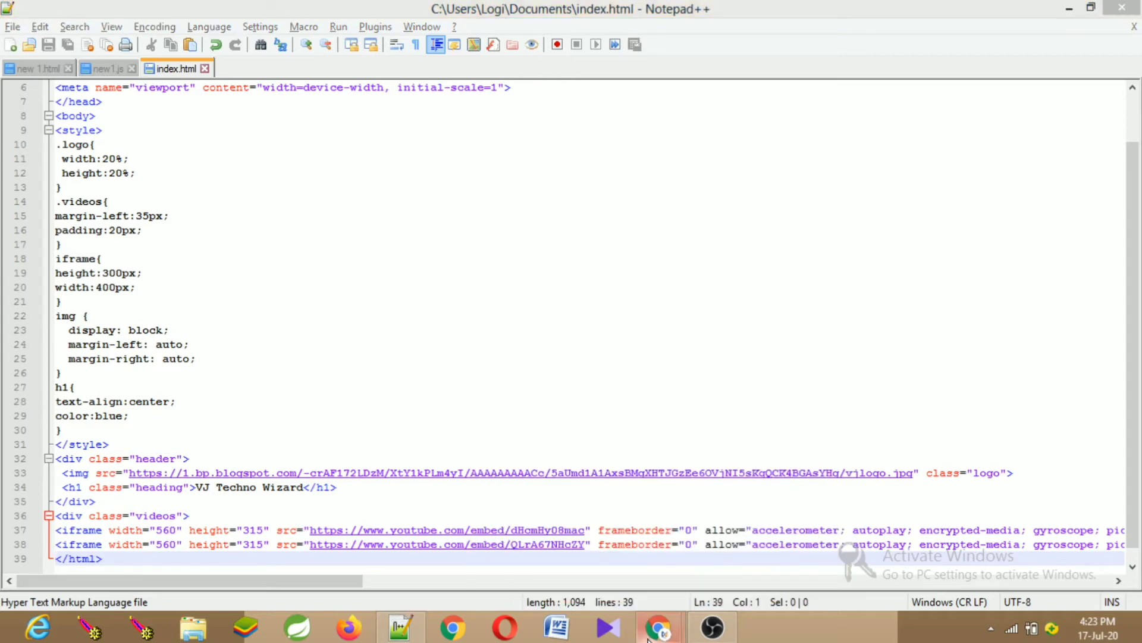
left_click(649, 640)
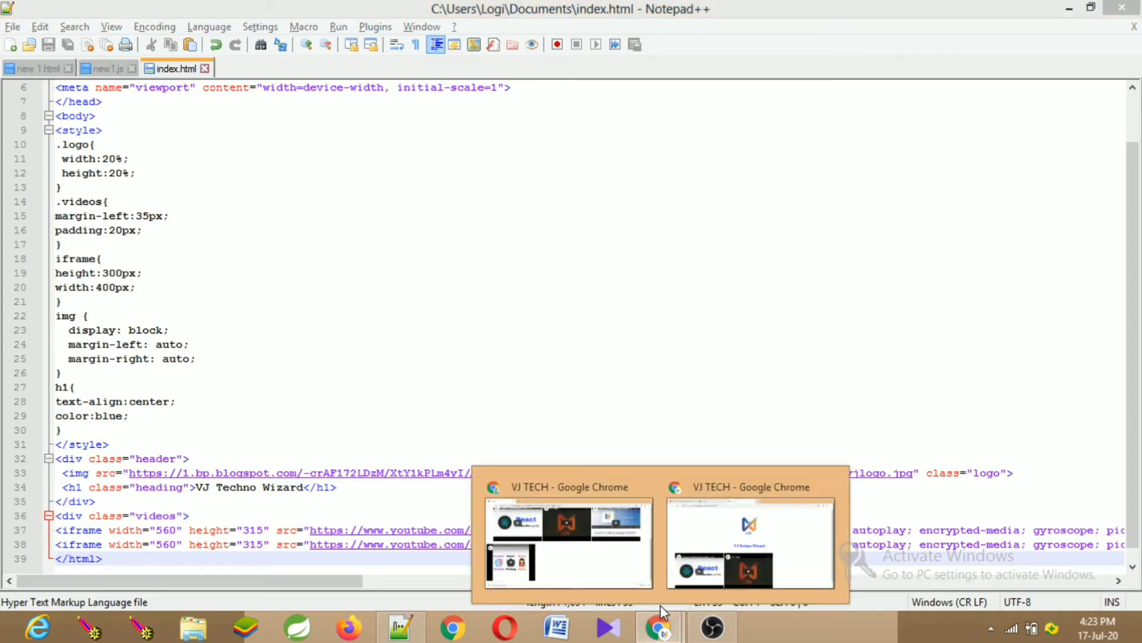
left_click(709, 551)
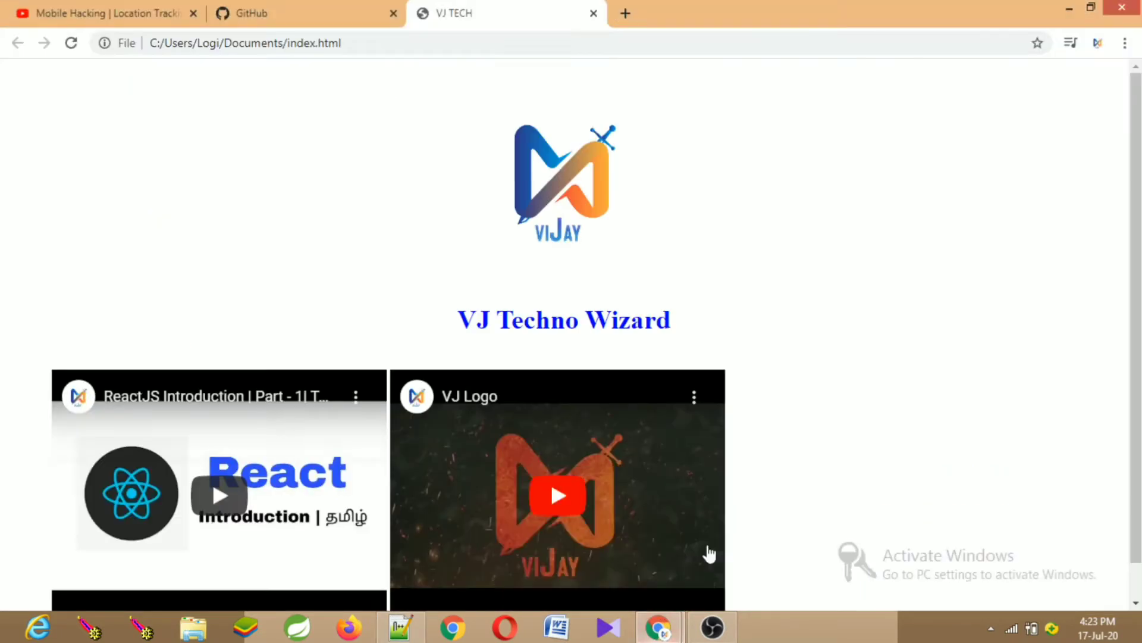
left_click(78, 9)
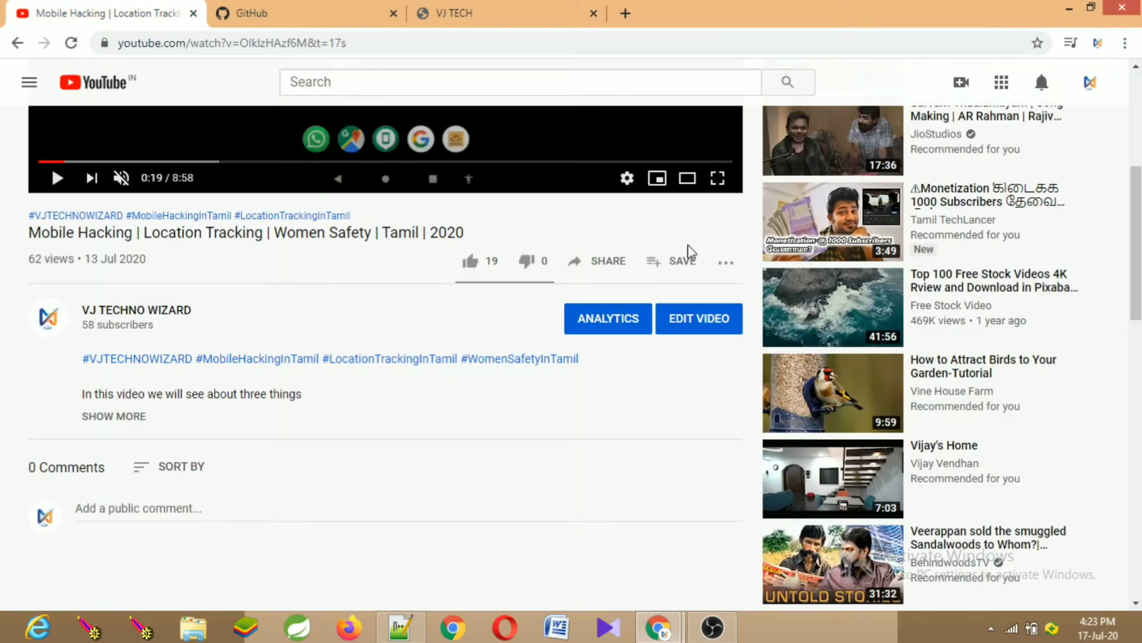
left_click(1135, 149)
left_click_drag(1136, 149, 1136, 207)
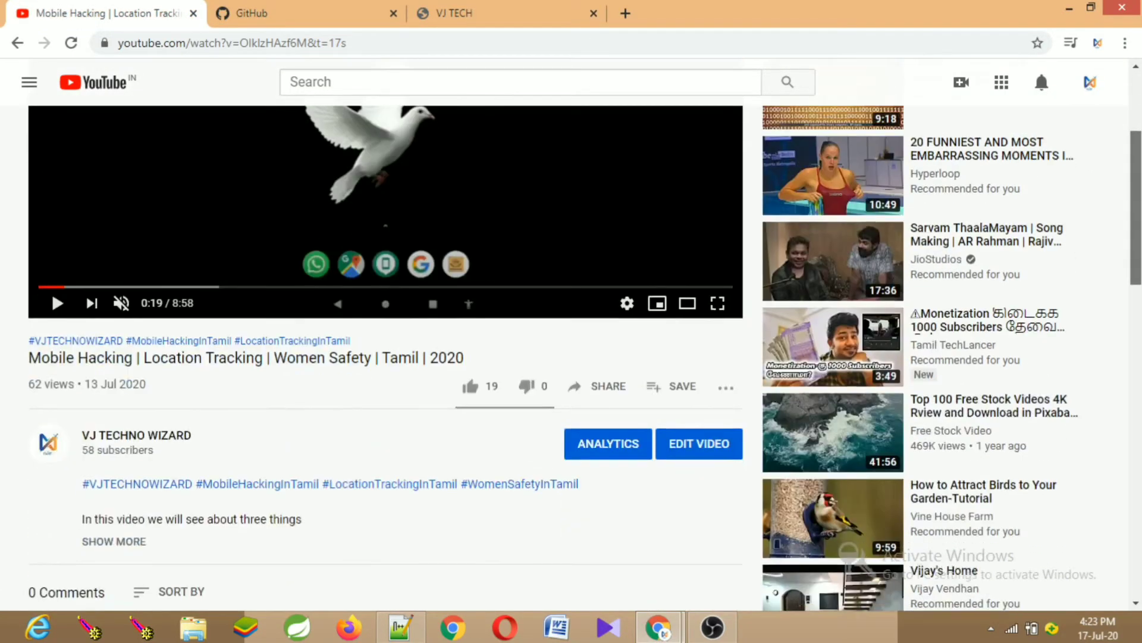
left_click(579, 388)
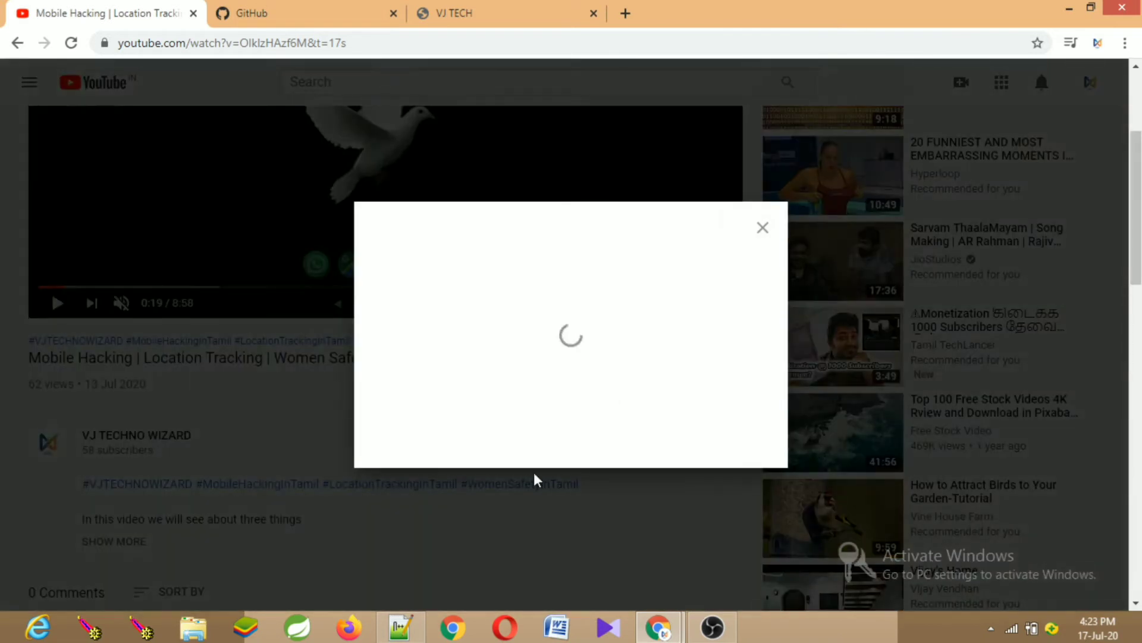
left_click(404, 282)
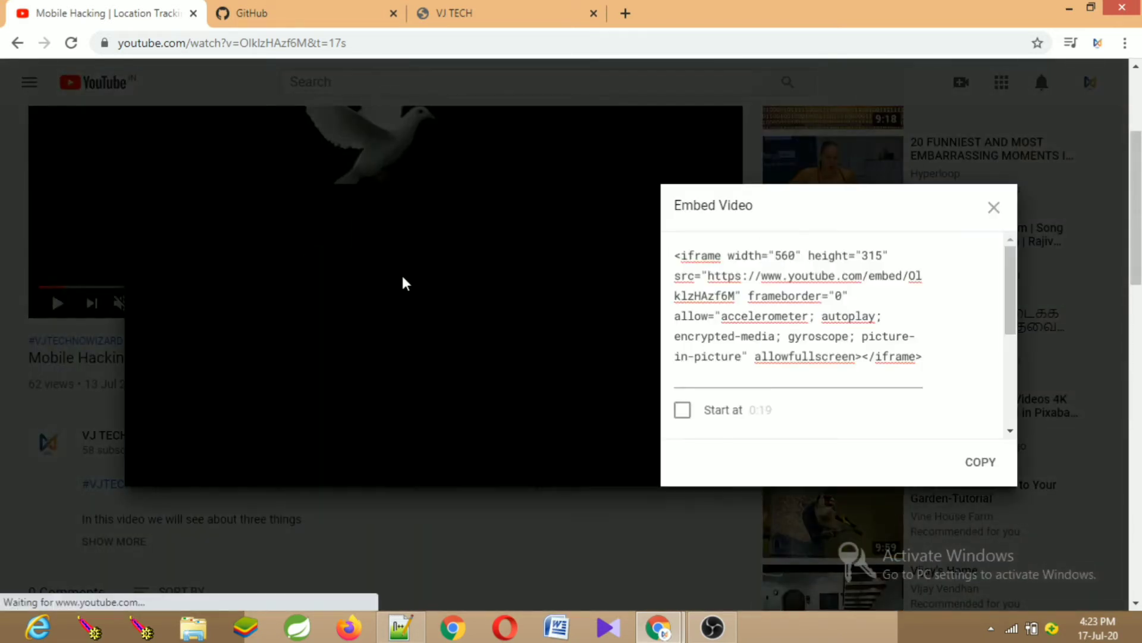
left_click(979, 464)
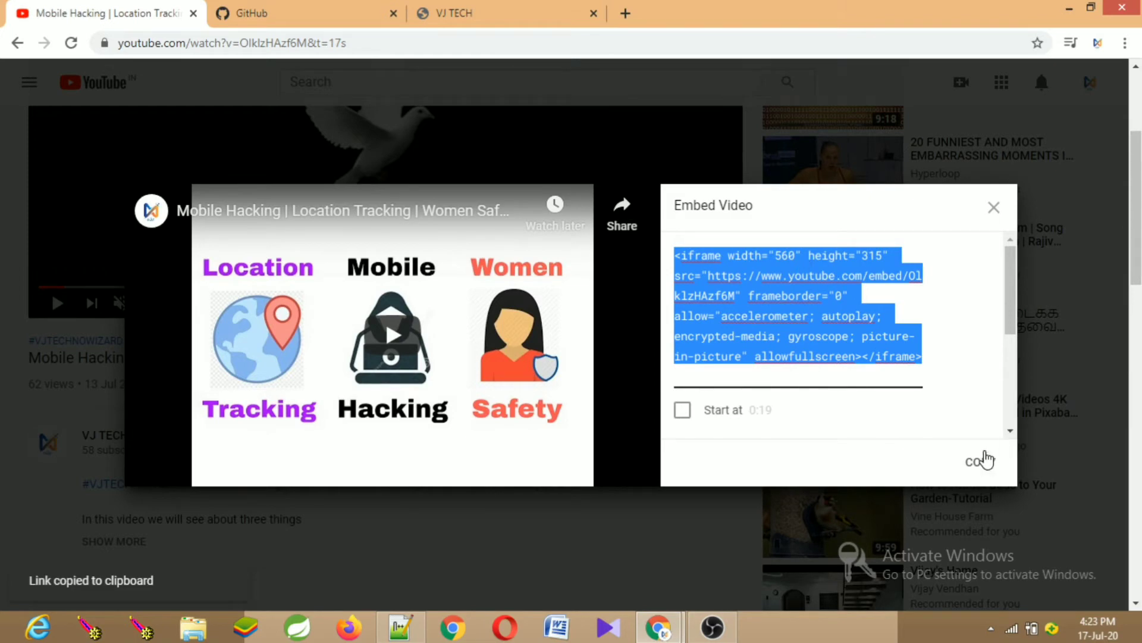
left_click(983, 460)
- In Notepad++, paste the copied iframe on a new line below the second iframe in the videos div and save index.html
left_click(400, 626)
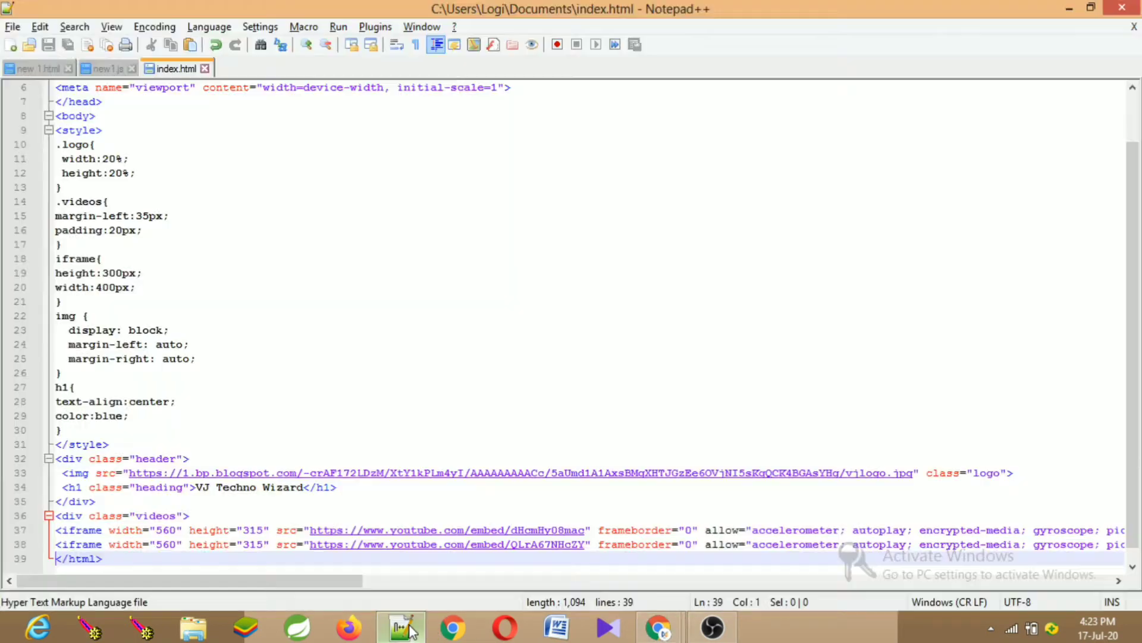
key("Return")
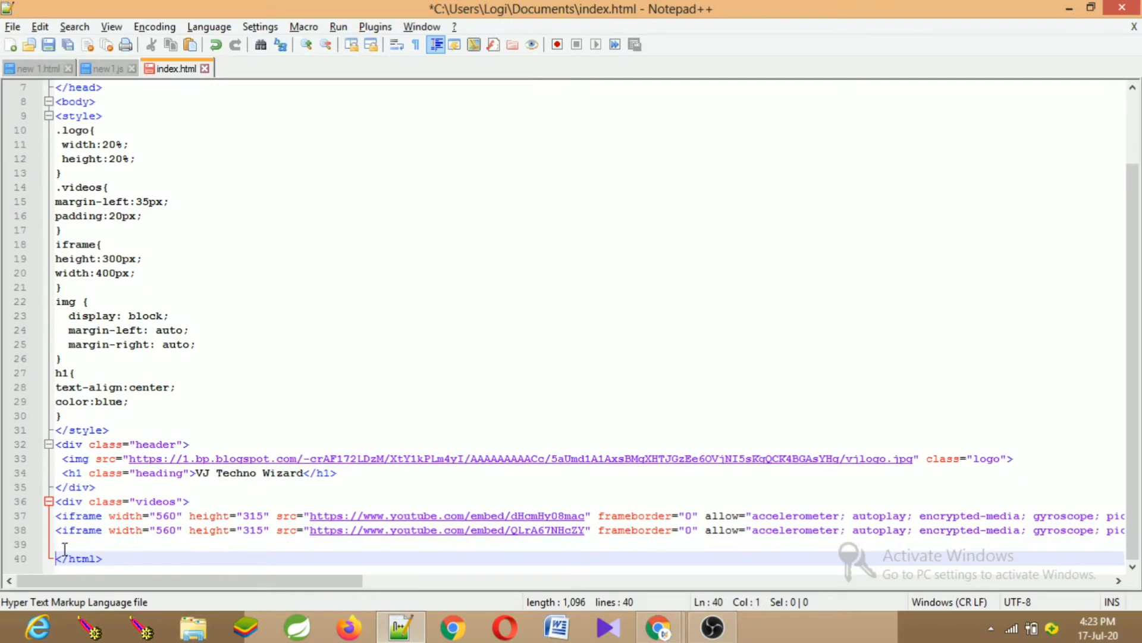
key("Up")
key("ctrl+v")
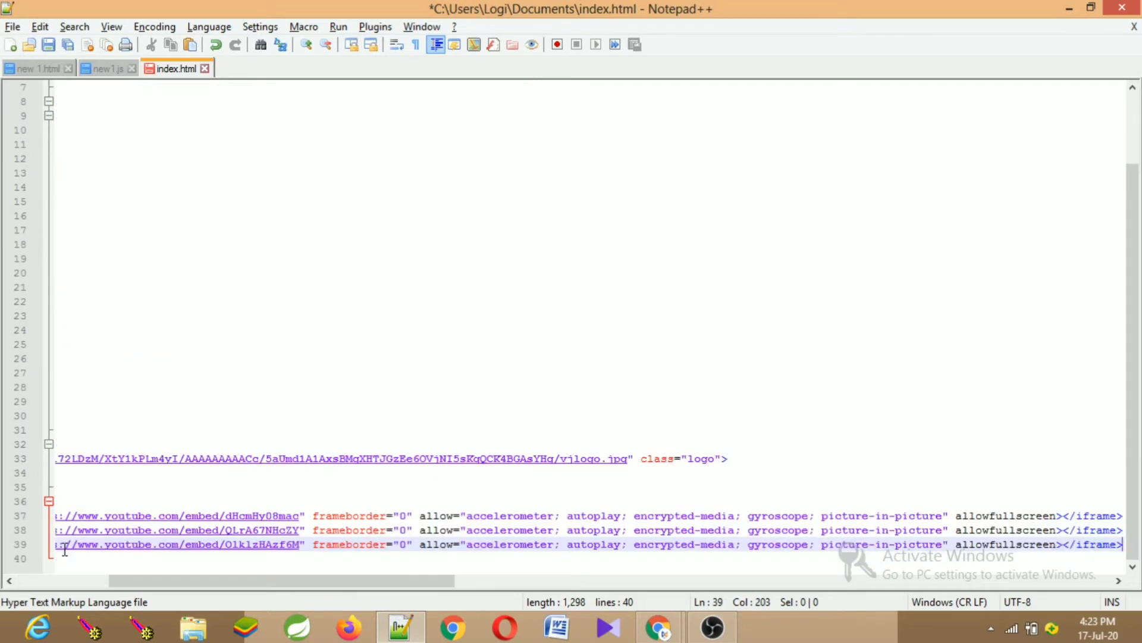
left_click(66, 581)
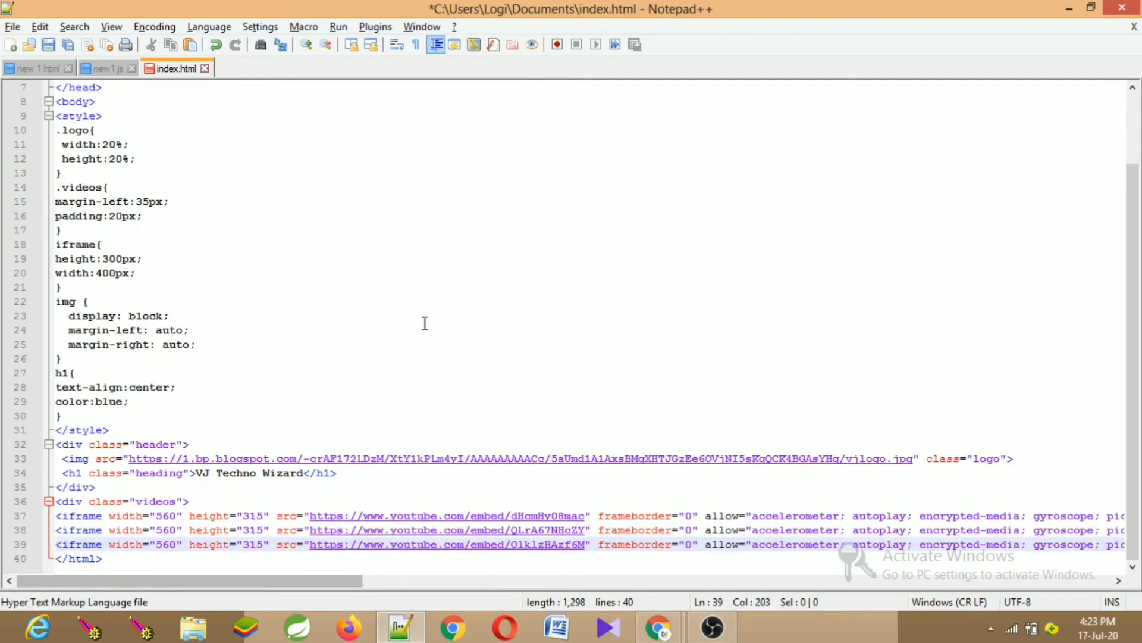
key("ctrl+s")
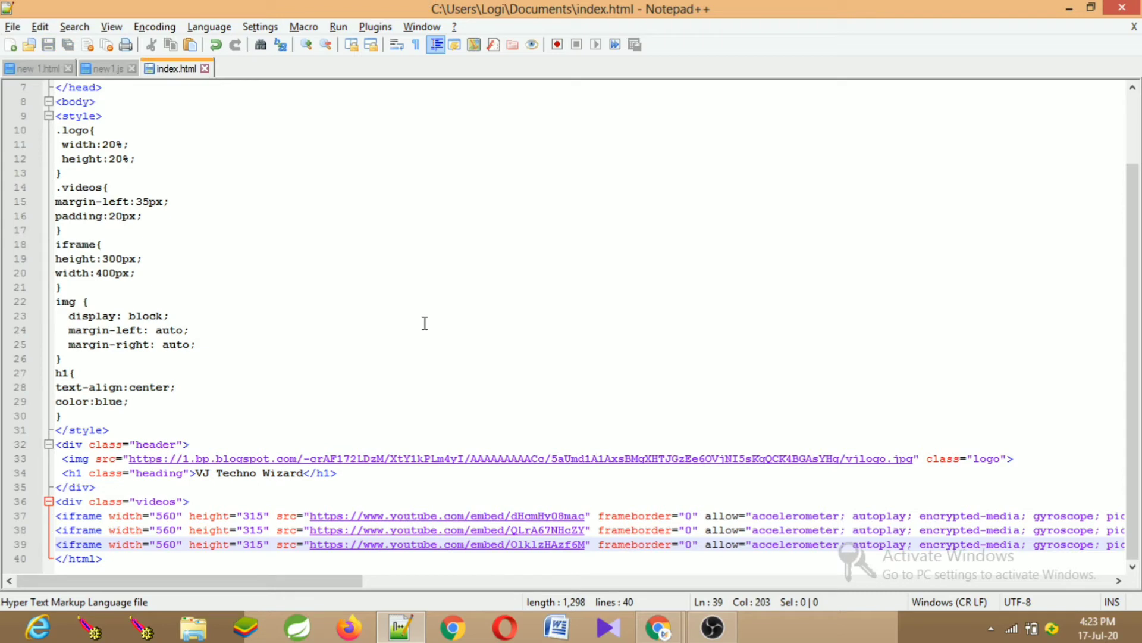
- Launch the saved index.html in Chrome to check the three embedded videos and close the outdated VJ TECH tab
key("ctrl+alt+shift+r")
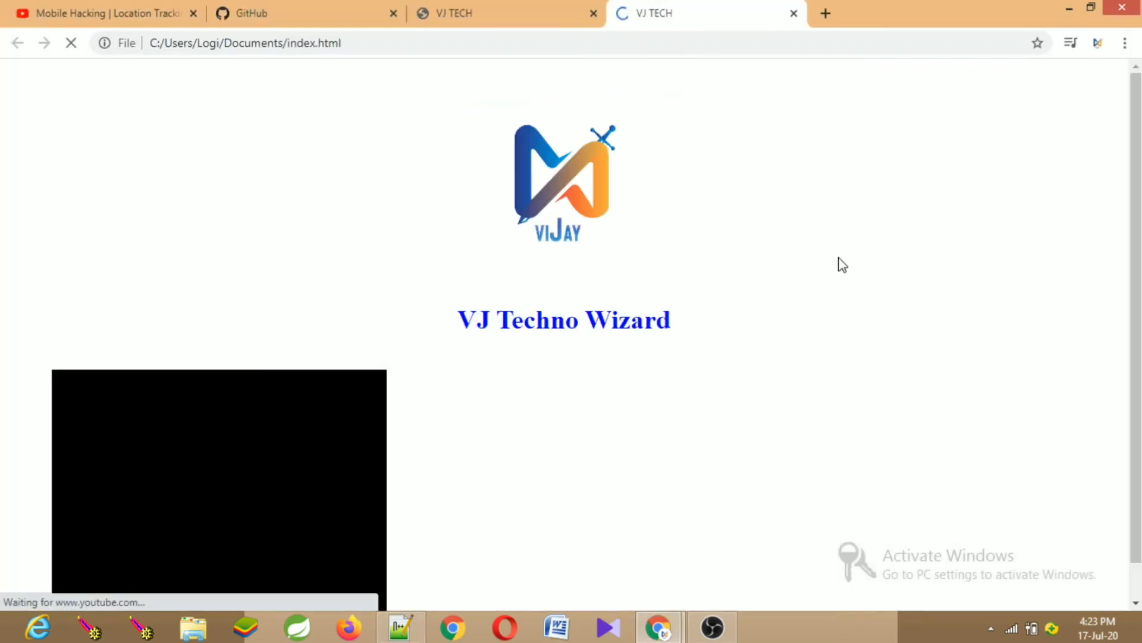
scroll(843, 264, "down", 2)
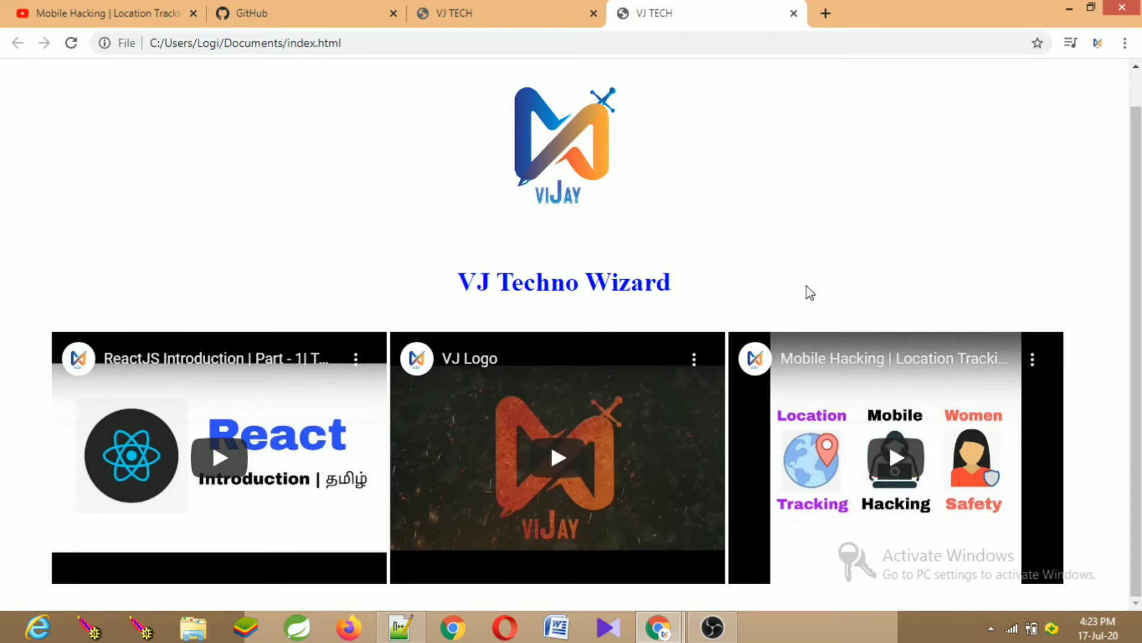
left_click(373, 37)
left_click(372, 39)
left_click(493, 17)
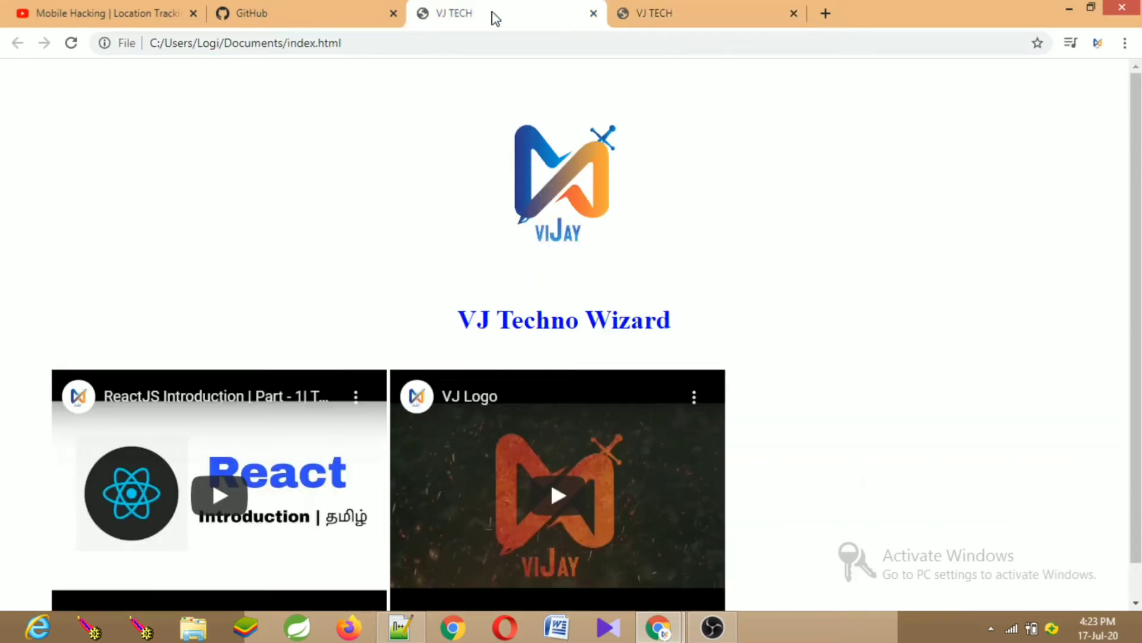
left_click(593, 13)
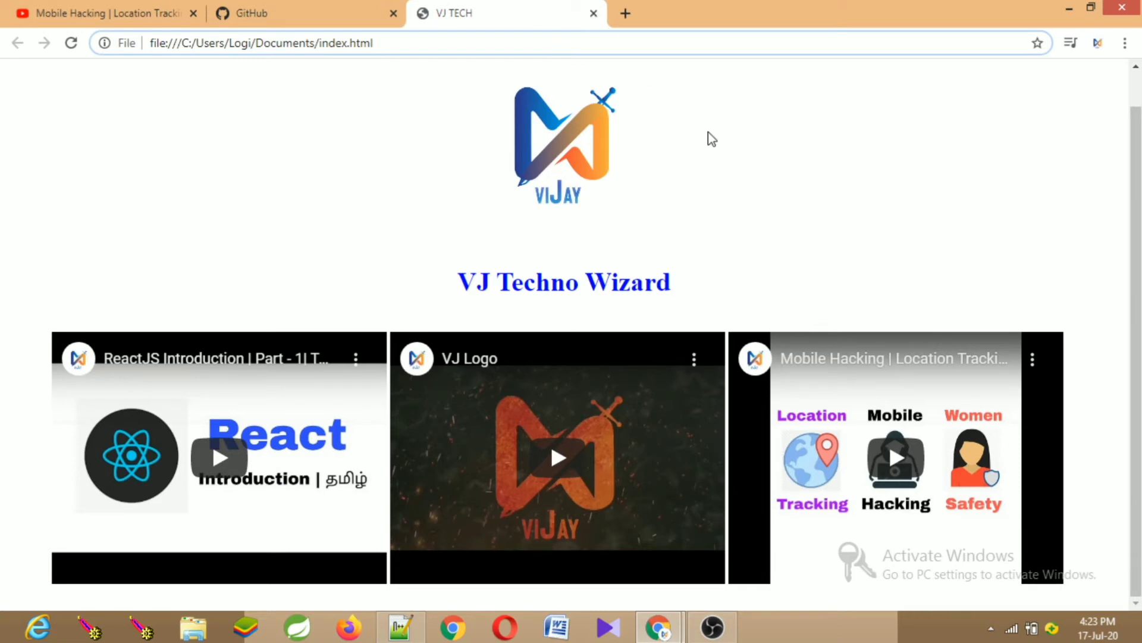
- Create a new public GitHub repository named vjtechnowizard
left_click(288, 8)
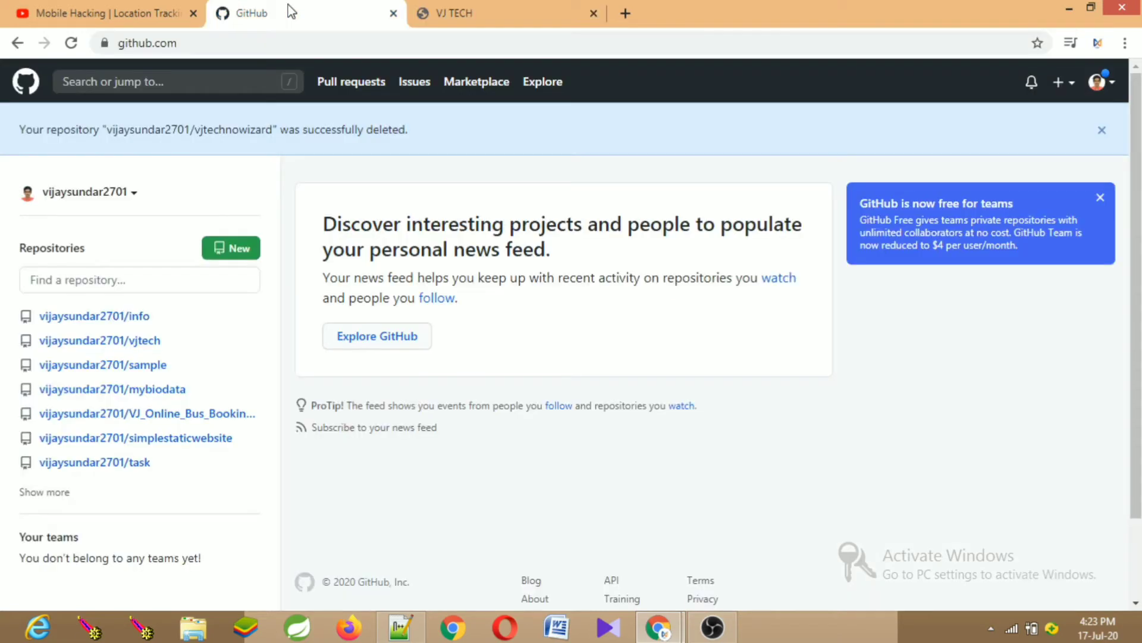
left_click(238, 247)
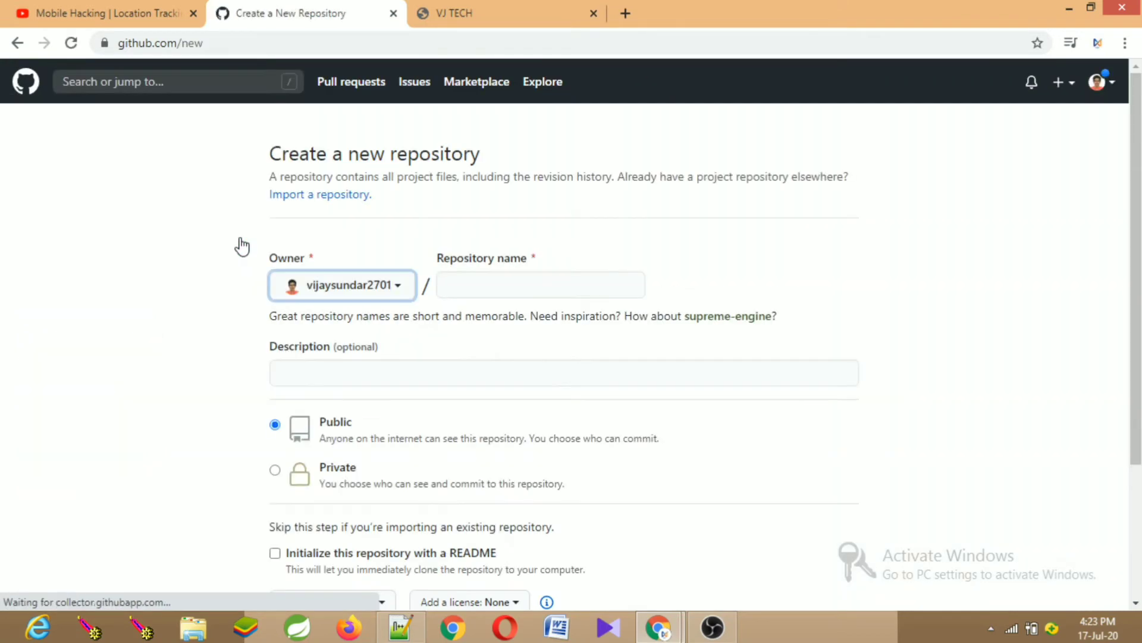
left_click(510, 284)
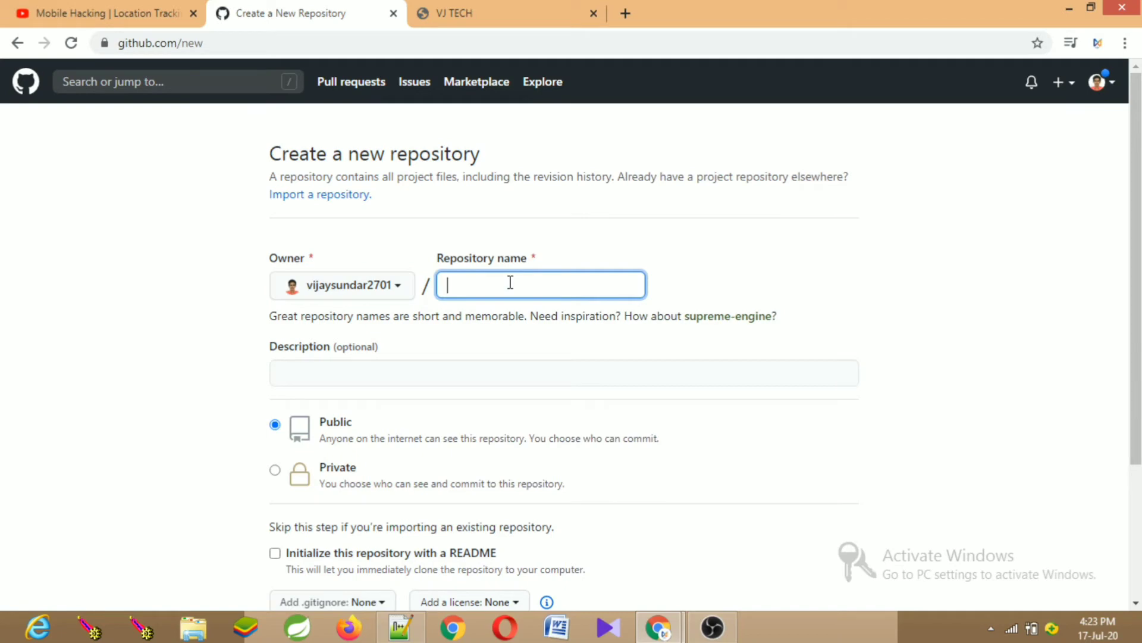
type("vjtechn")
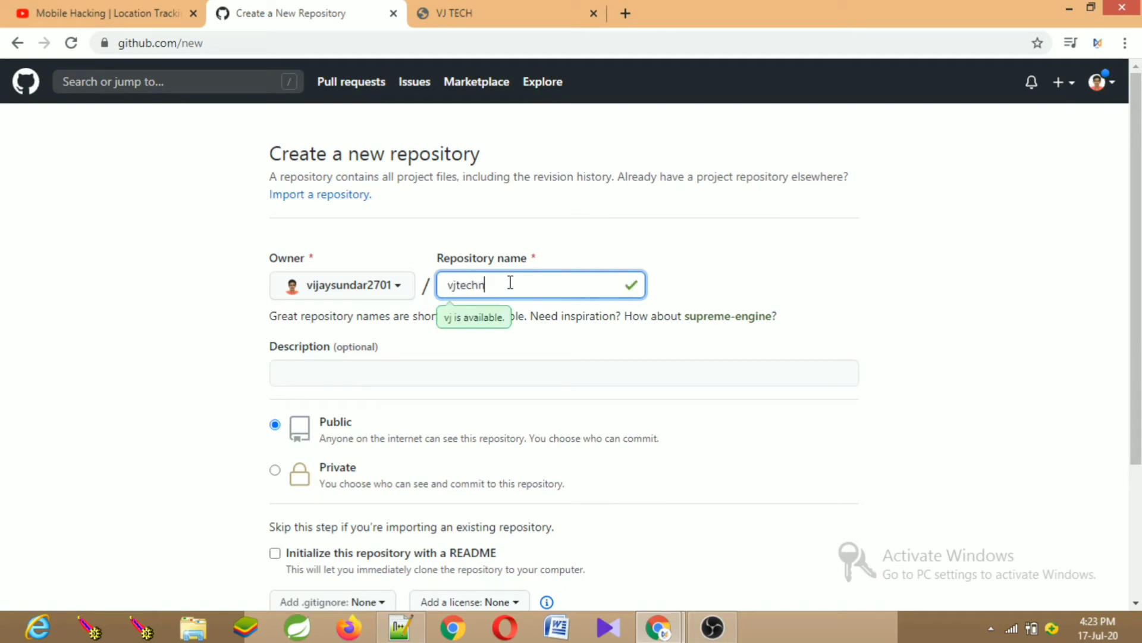
type("owl")
type("z")
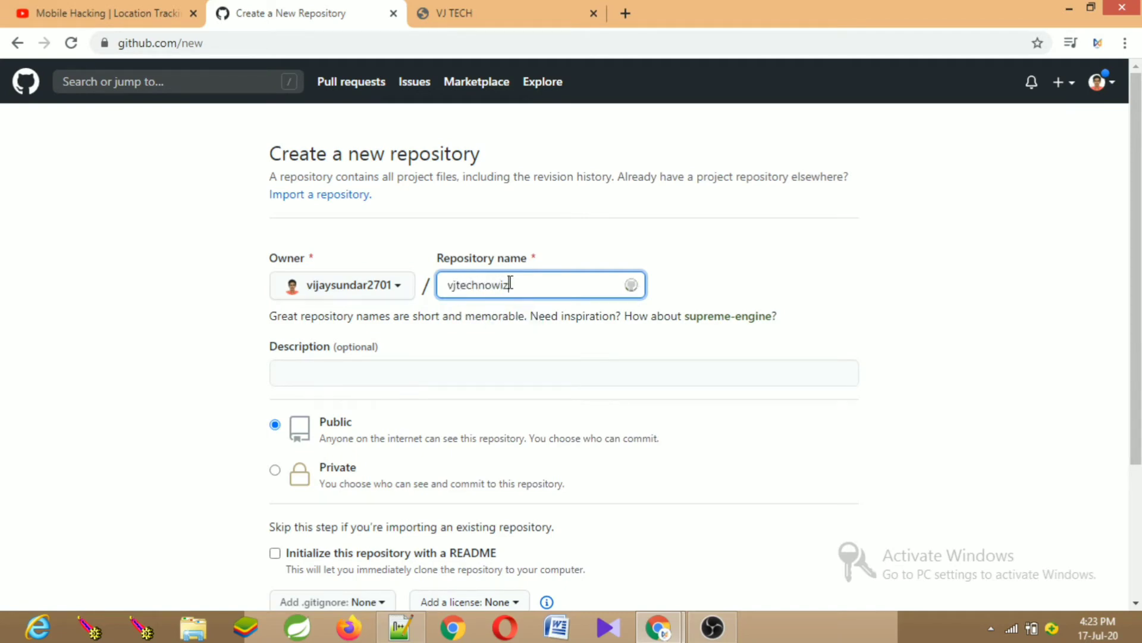
type("ard")
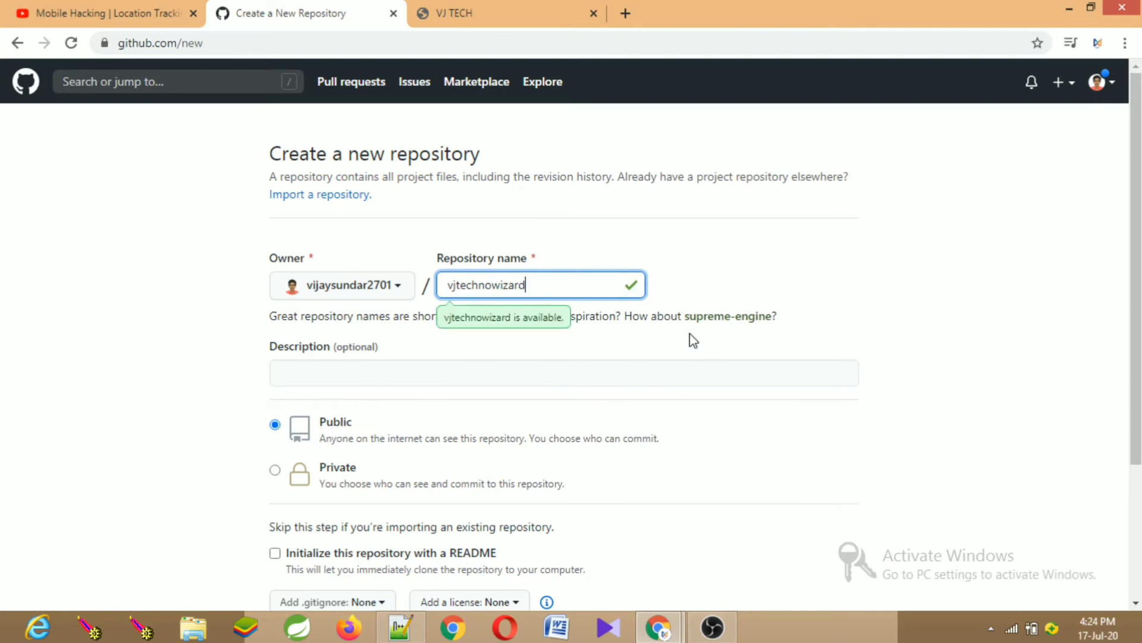
left_click_drag(1135, 271, 1136, 404)
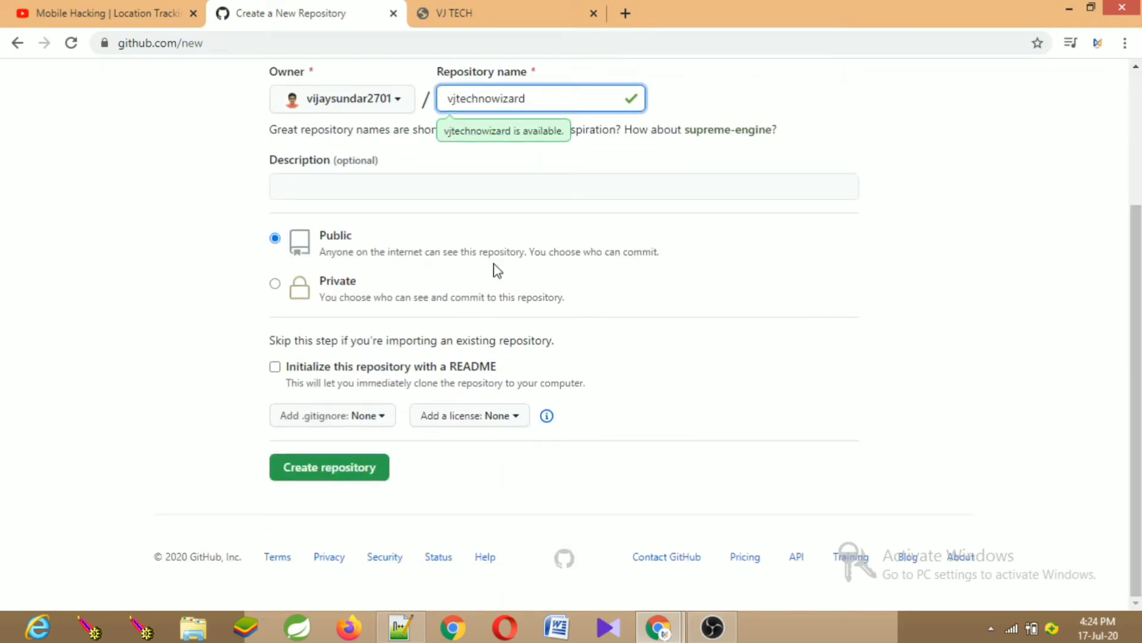
left_click(350, 476)
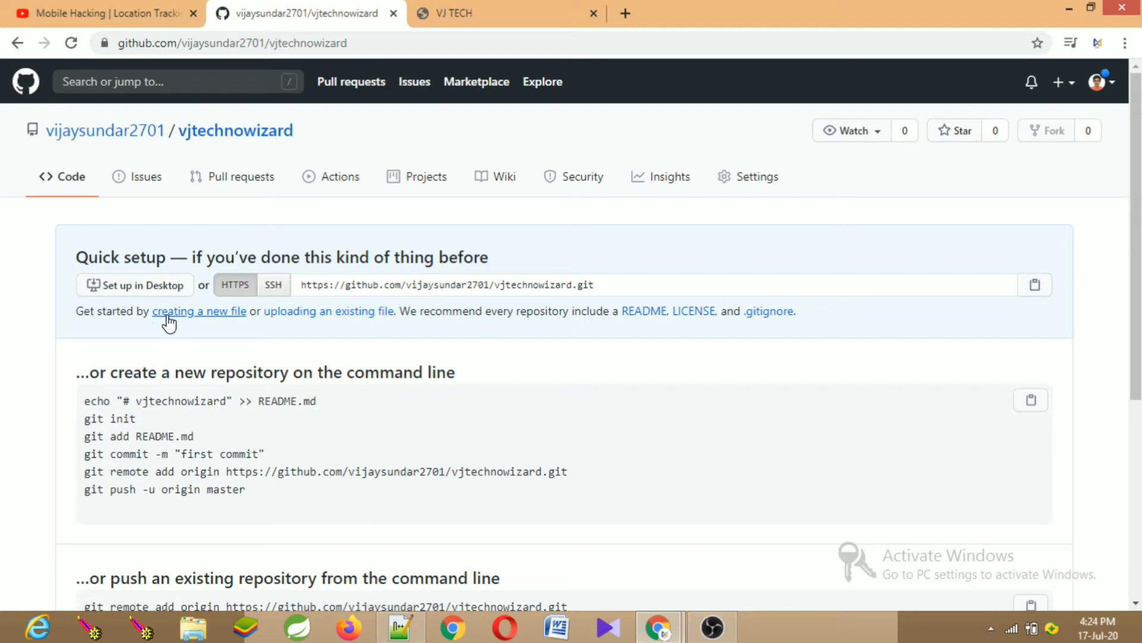
- Upload index.html from My Documents to the repository with the default commit message and open the committed file
left_click(327, 315)
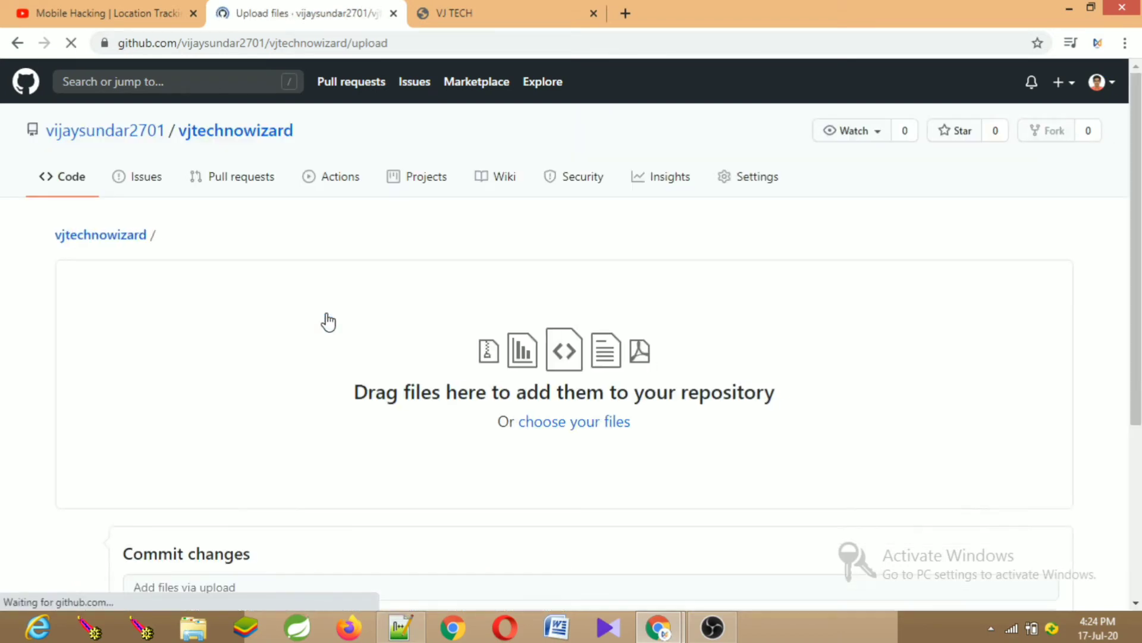
left_click(576, 426)
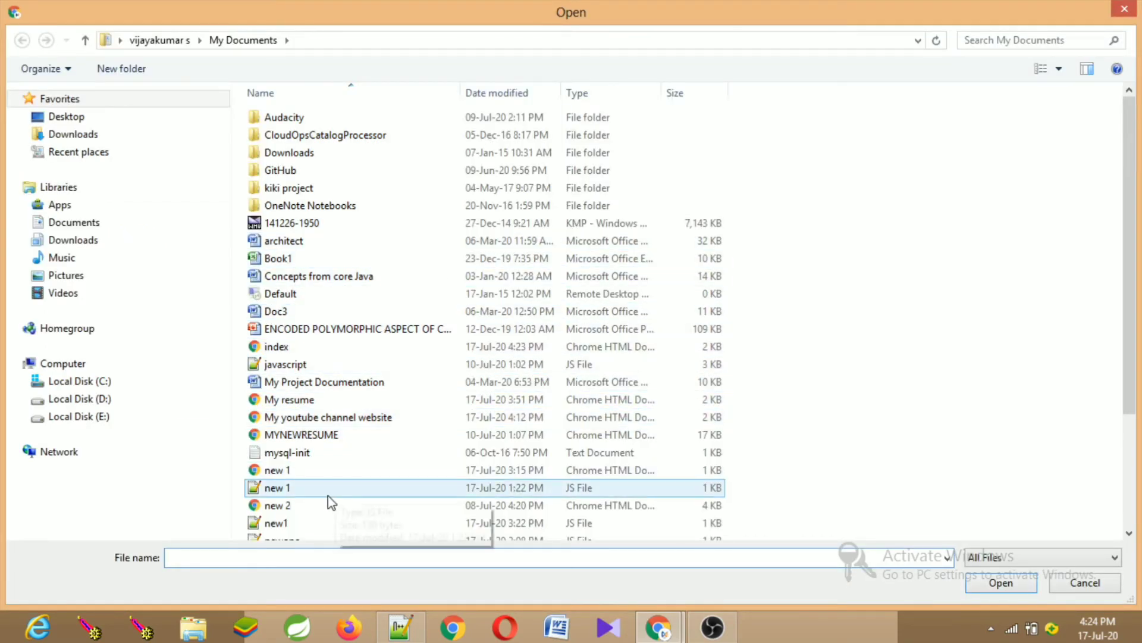
double_click(288, 351)
scroll(723, 250, "down", 5)
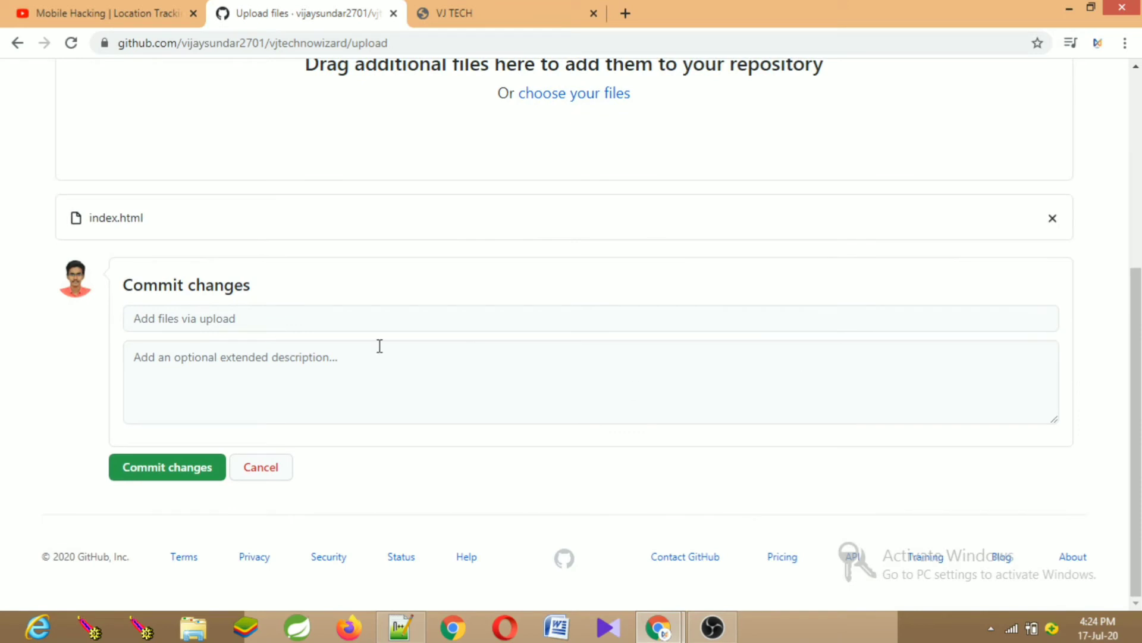
left_click(190, 470)
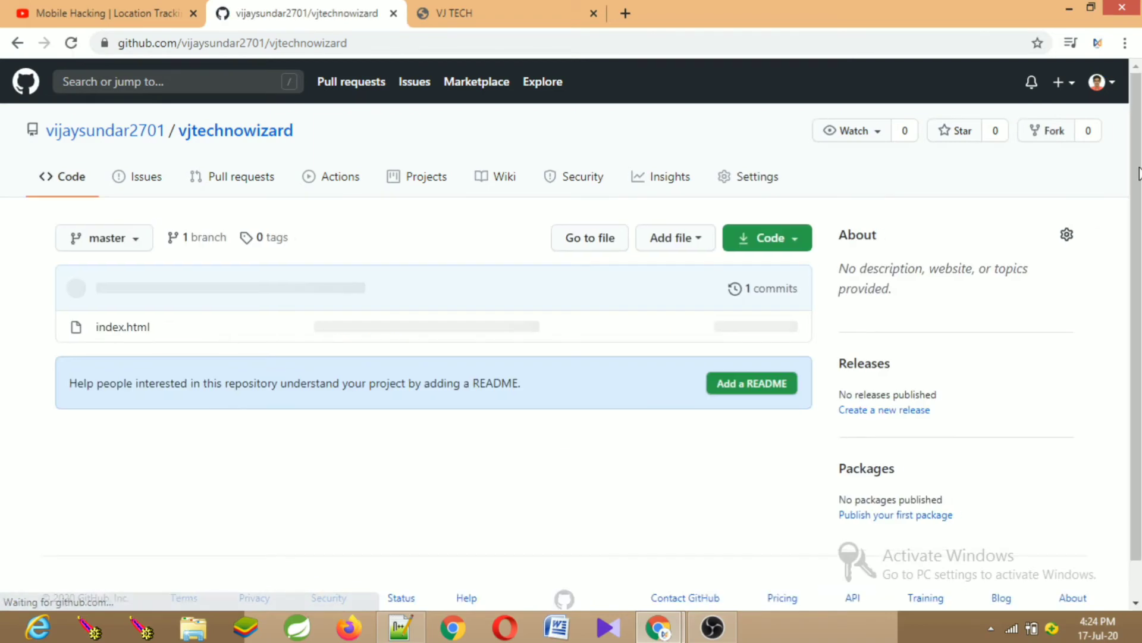
left_click_drag(1140, 167, 1139, 209)
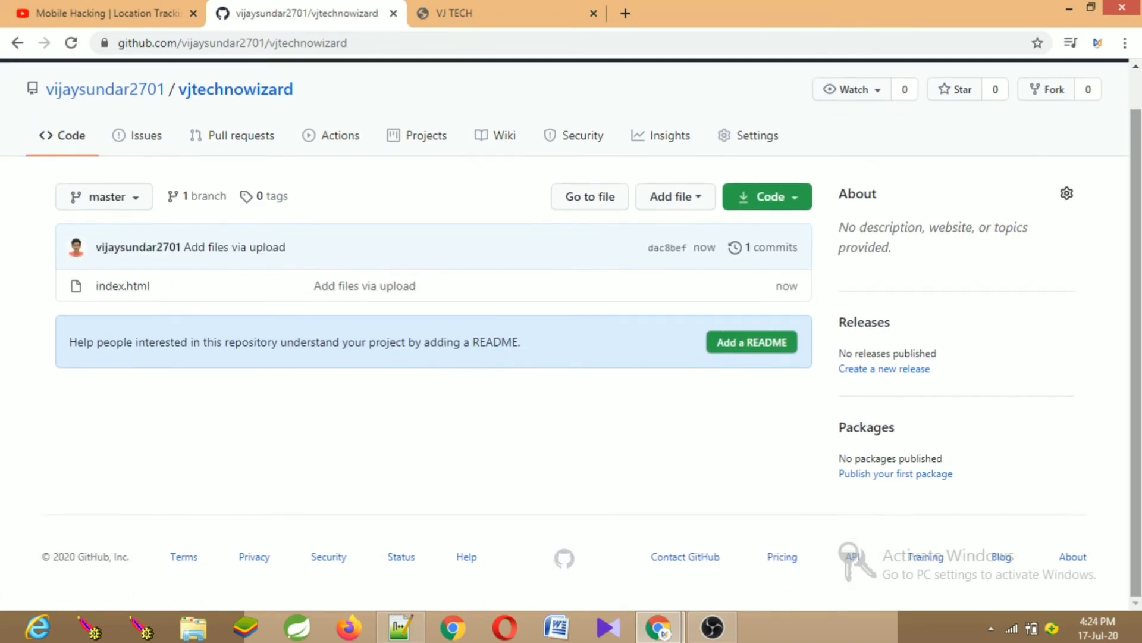
left_click(123, 292)
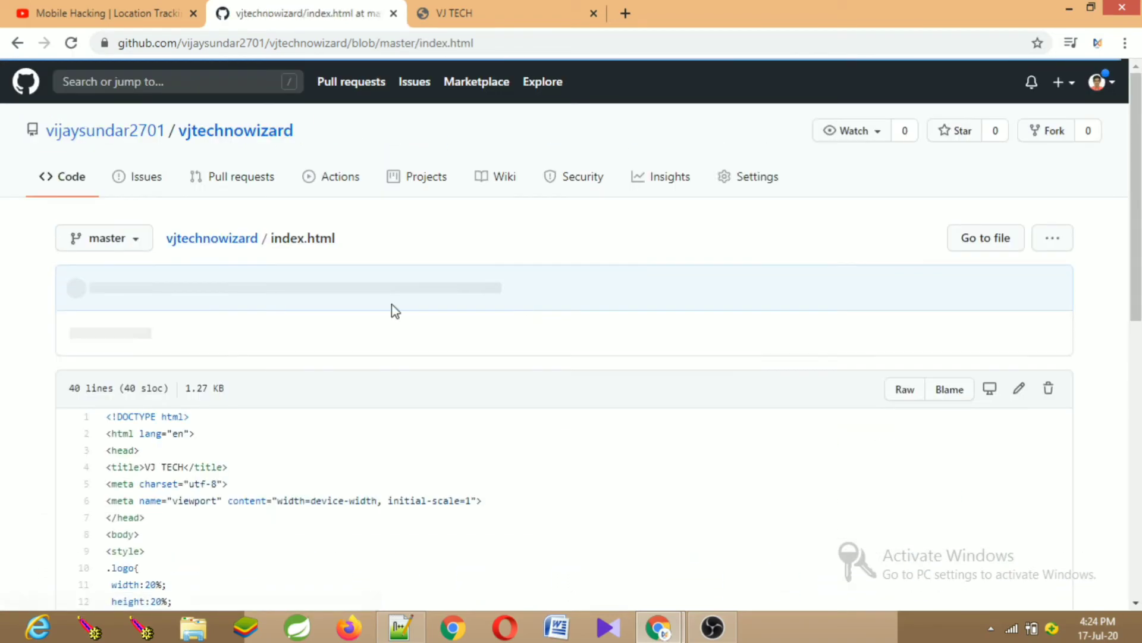
- Enable GitHub Pages in the vjtechnowizard repository settings with the master branch as the source
mouse_move(1139, 287)
left_mouse_down()
mouse_move(1140, 564)
mouse_move(1140, 287)
left_mouse_up()
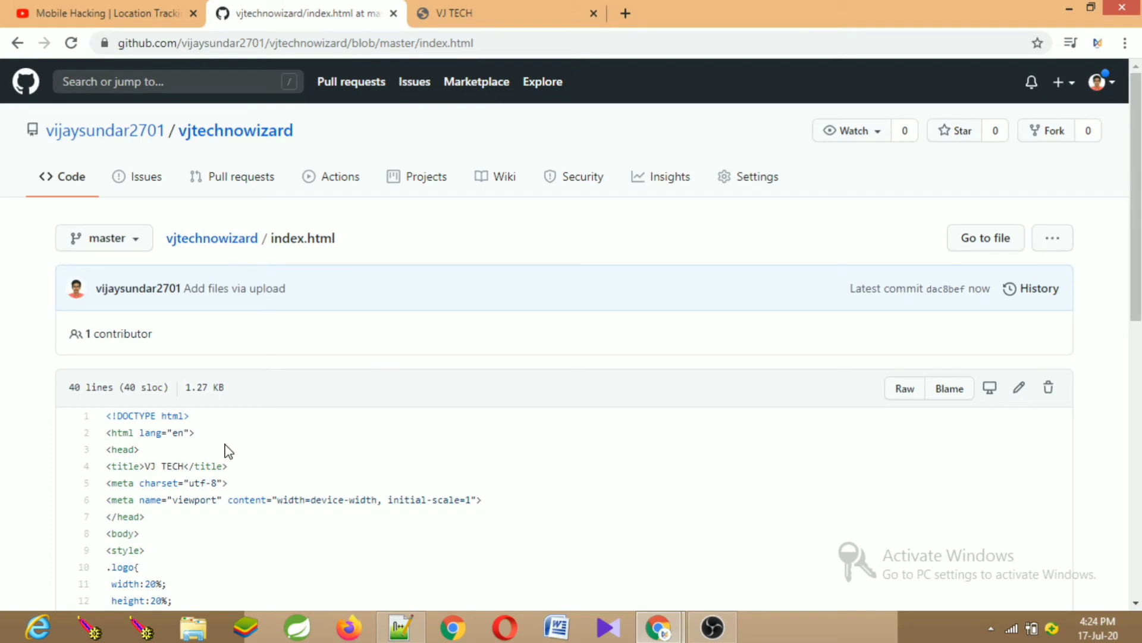
left_click(730, 188)
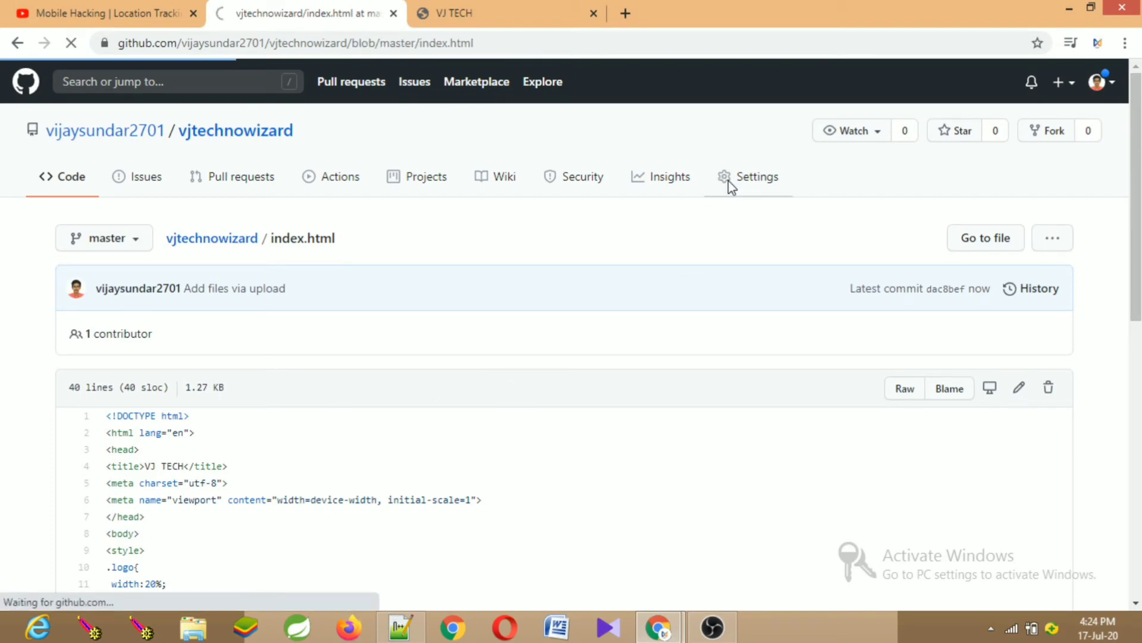
scroll(1124, 129, "down", 15)
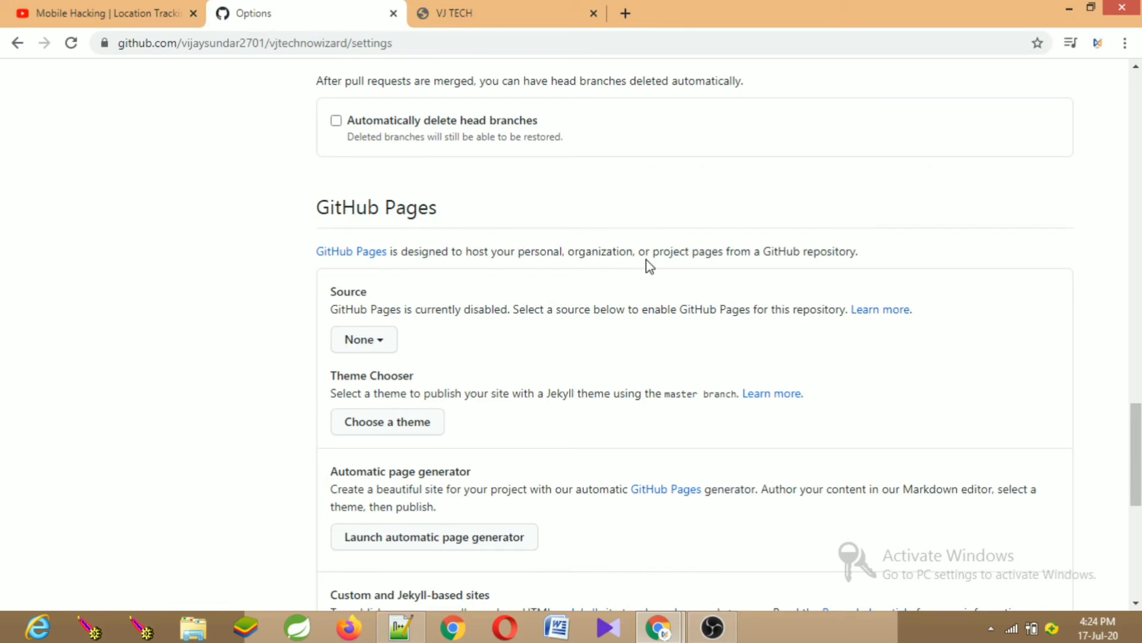
left_click(362, 342)
left_click(410, 425)
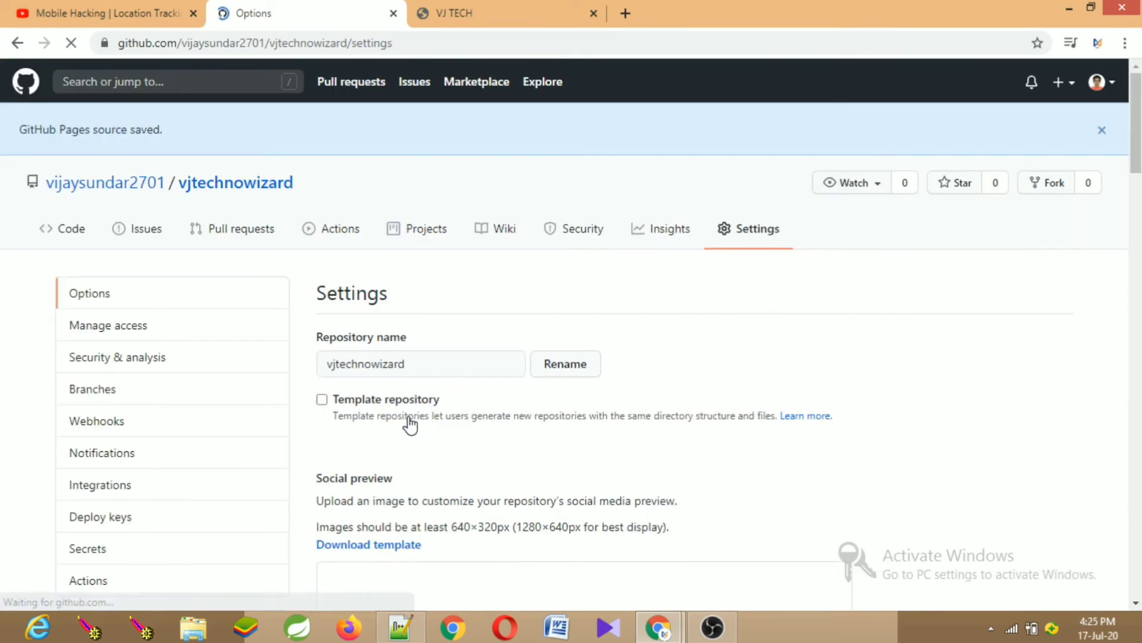
- Follow the published site link in the GitHub Pages settings and return to the settings page
scroll(410, 424, "down", 20)
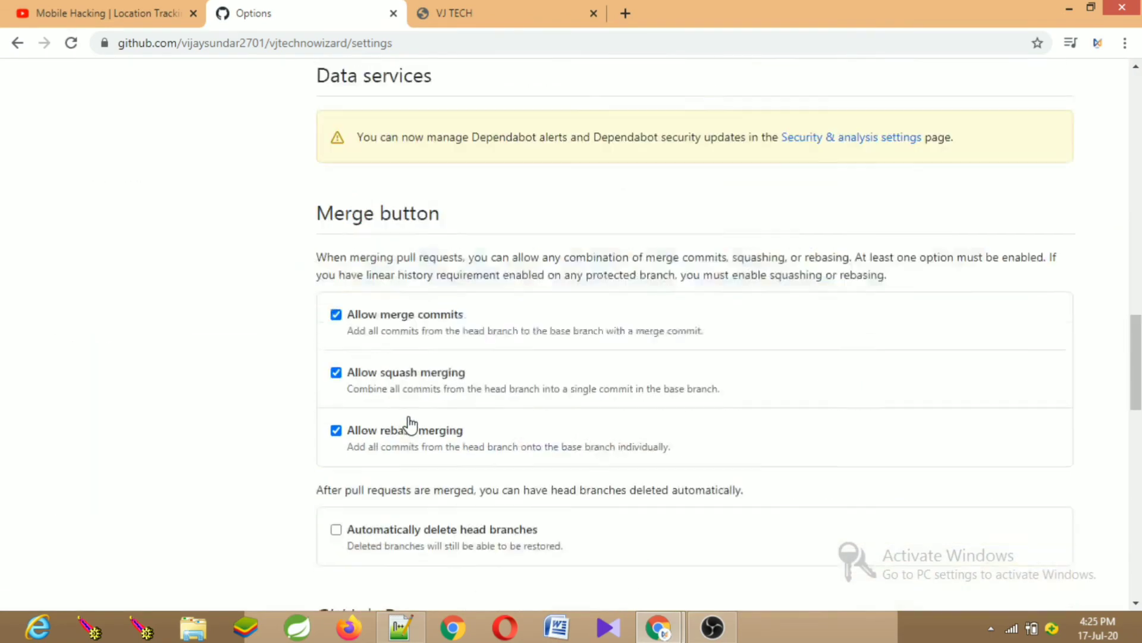
scroll(410, 425, "down", 8)
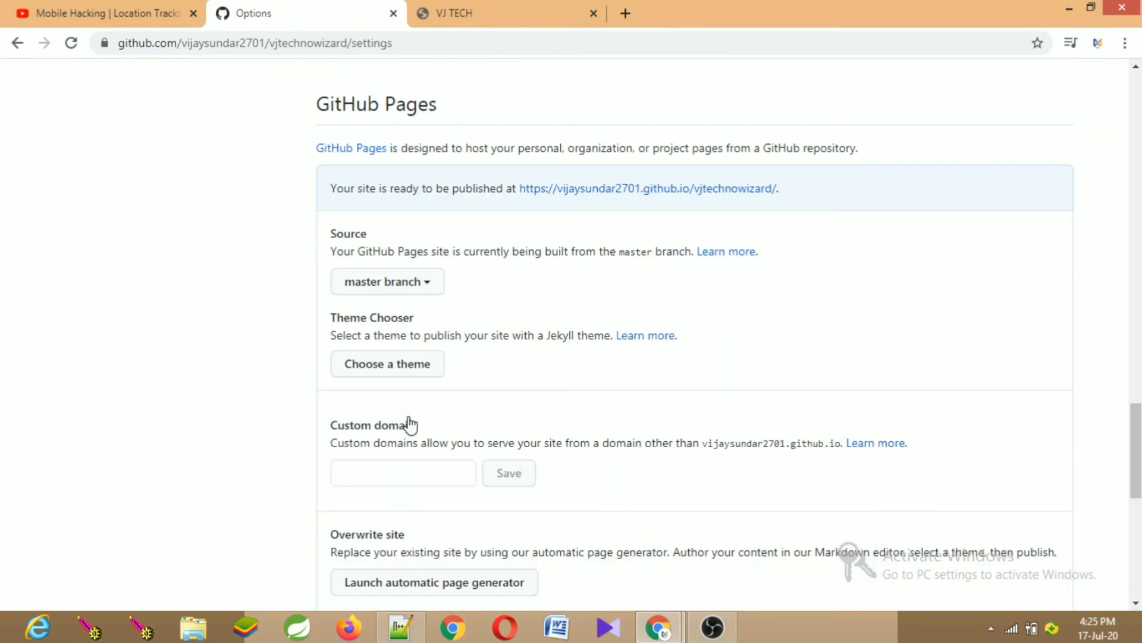
left_click(667, 188)
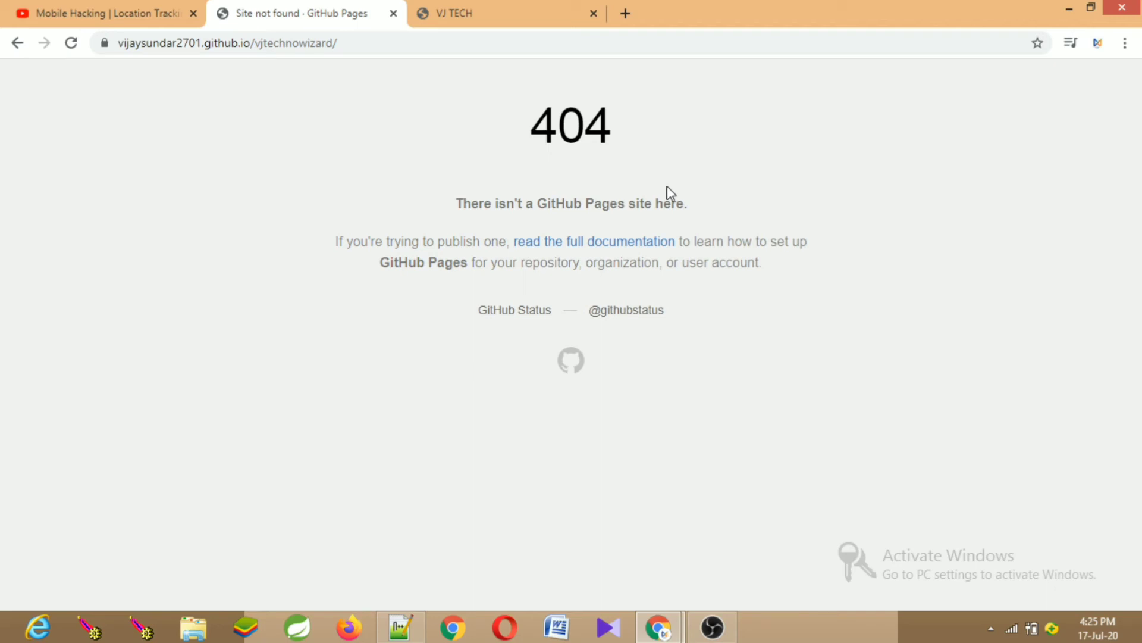
left_click(17, 43)
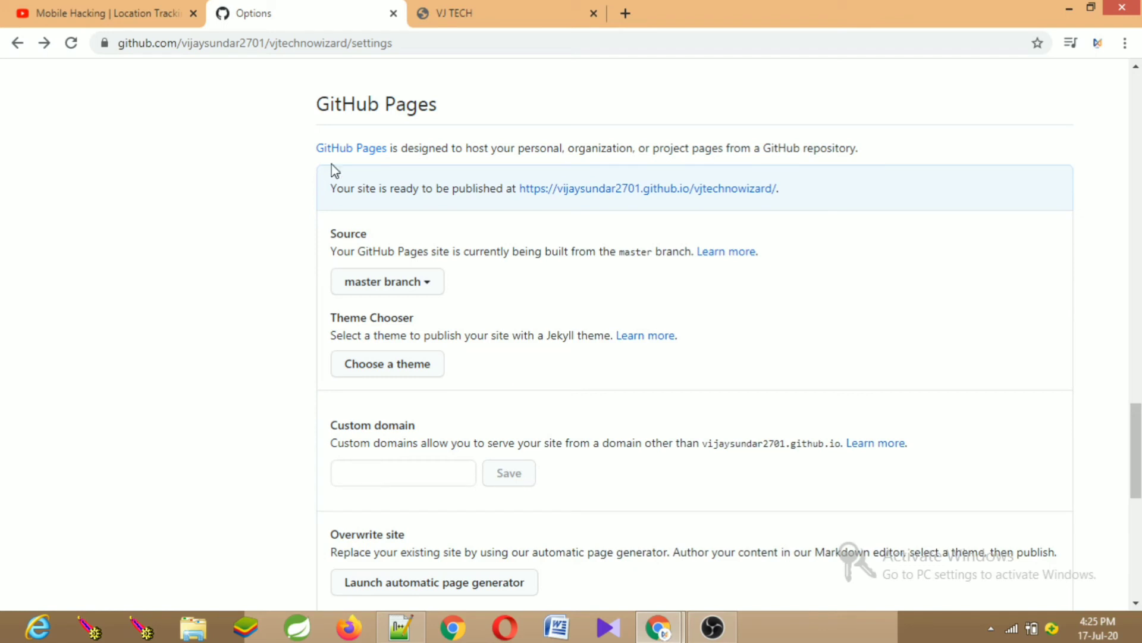
- Copy the published site's address from the GitHub Pages settings, load it in a new tab and close that tab
left_click(626, 13)
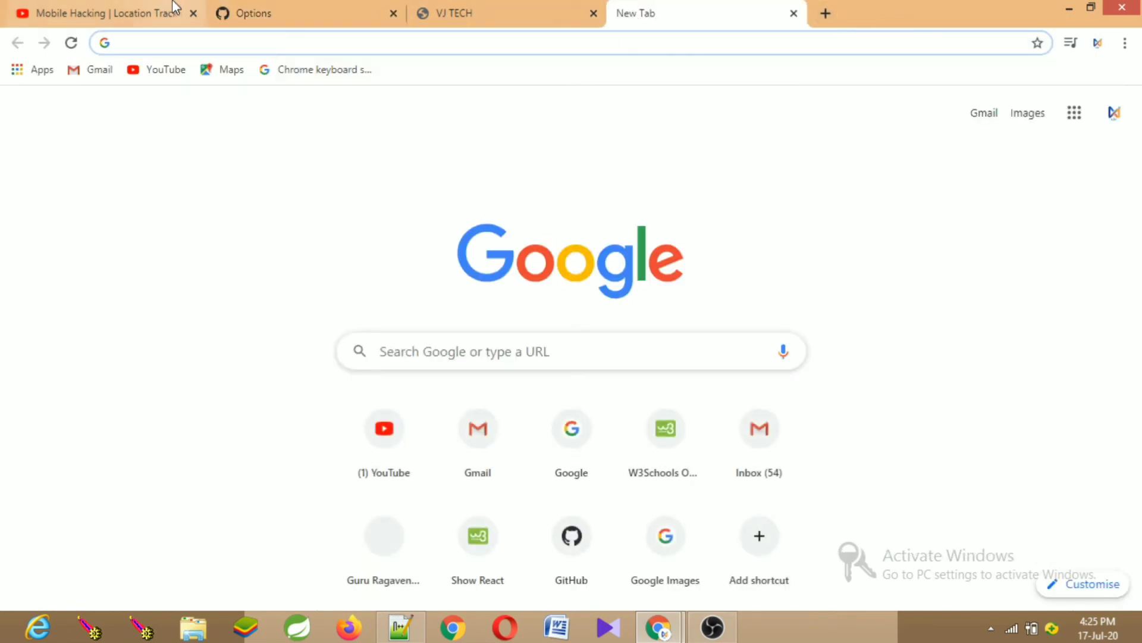
left_click(291, 9)
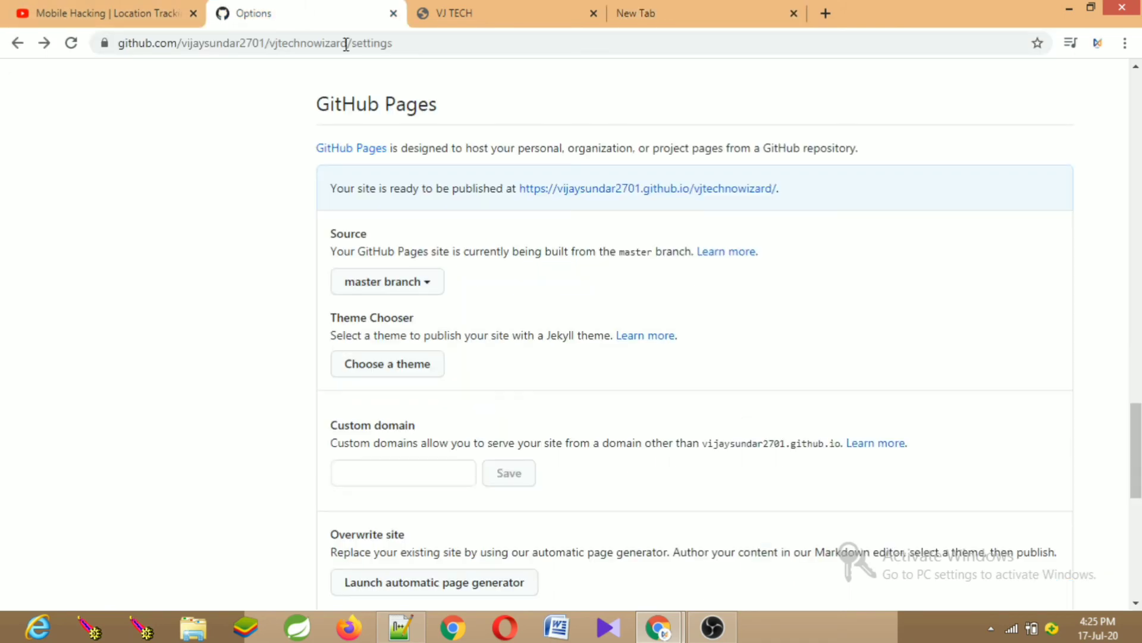
right_click(598, 188)
left_click(636, 289)
left_click(730, 8)
key("ctrl+v")
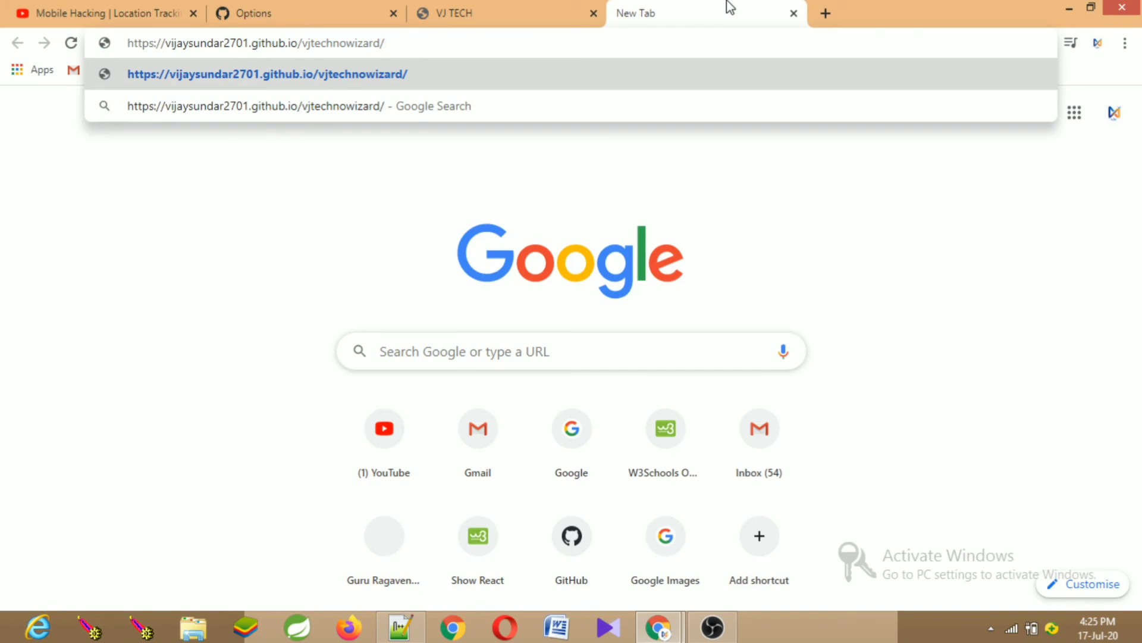
key("Return")
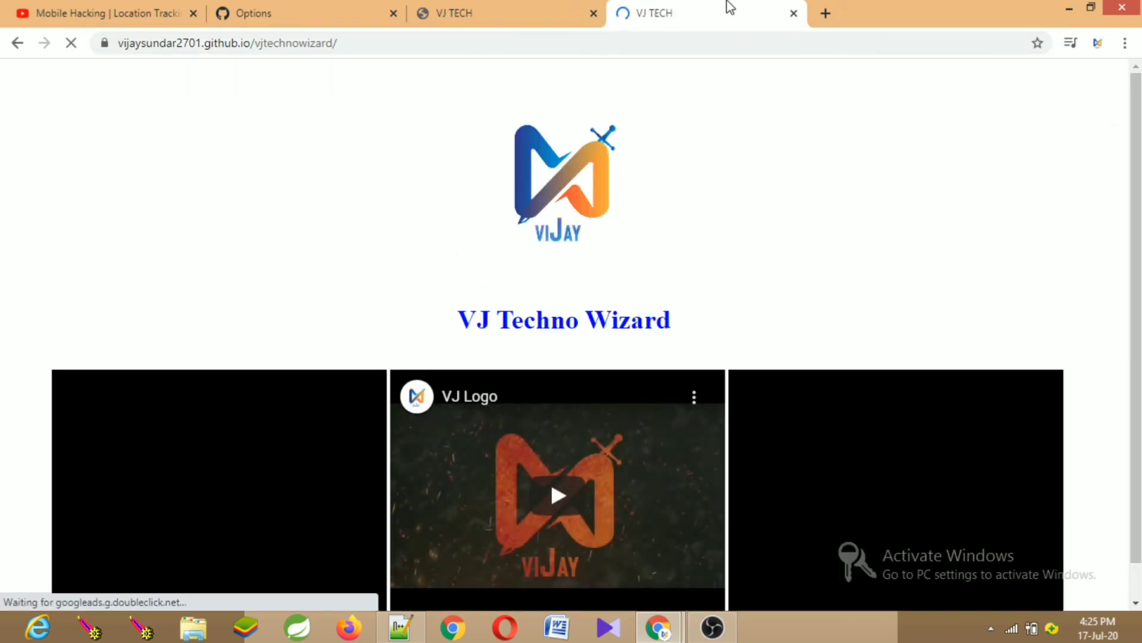
left_click(794, 13)
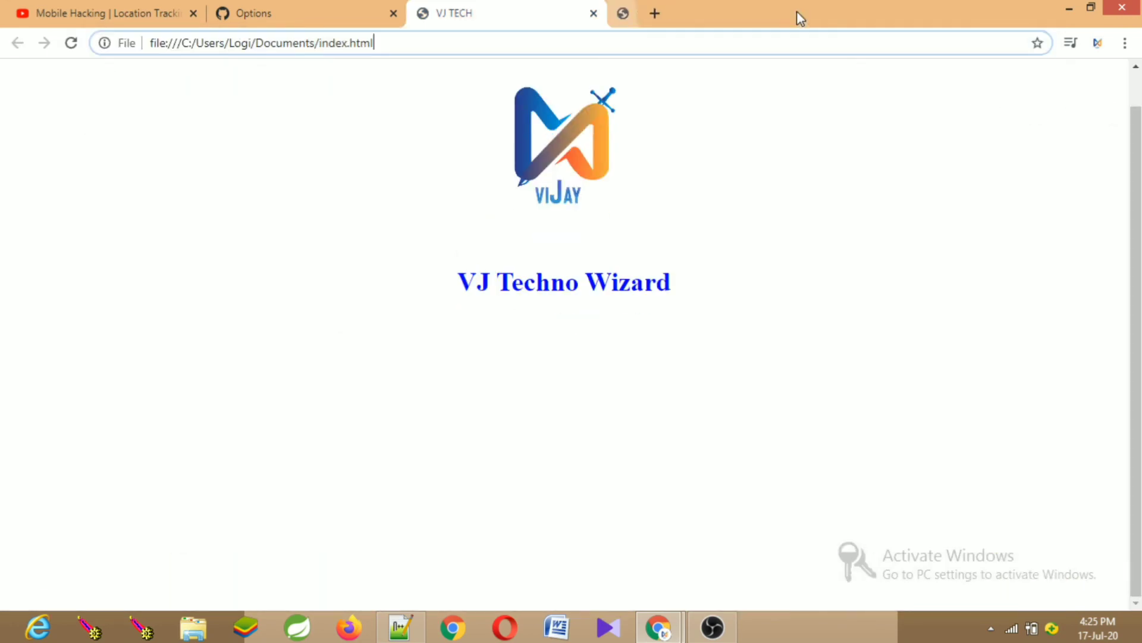
- Copy the site link from the repository's GitHub Pages settings again and open it in a new tab to check the live page
left_click(292, 9)
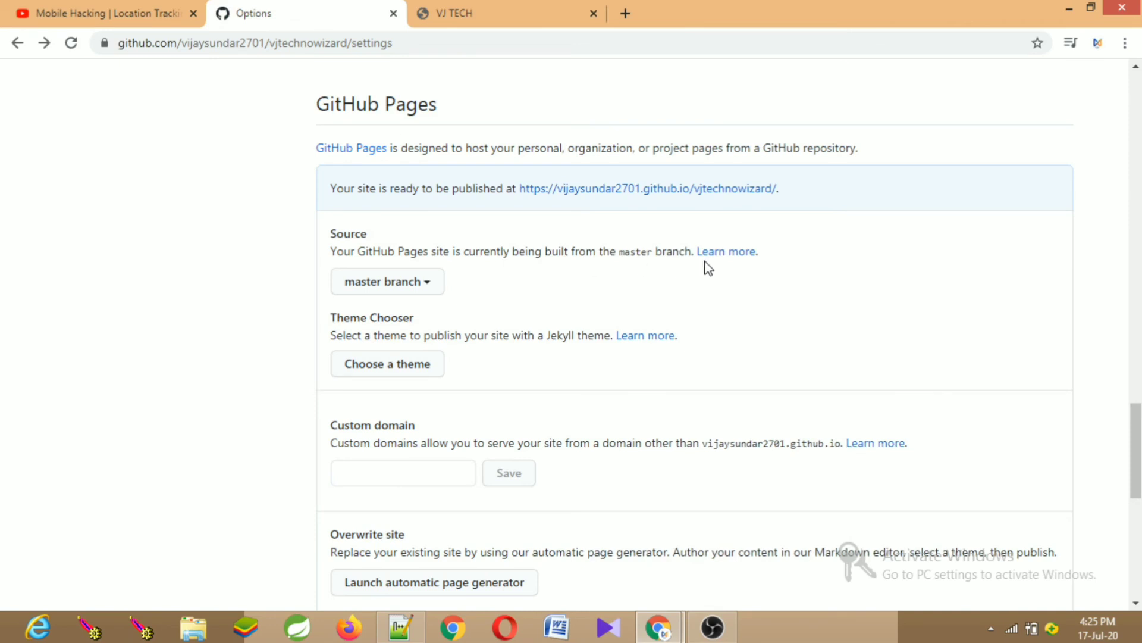
right_click(659, 190)
left_click(733, 291)
left_click(627, 13)
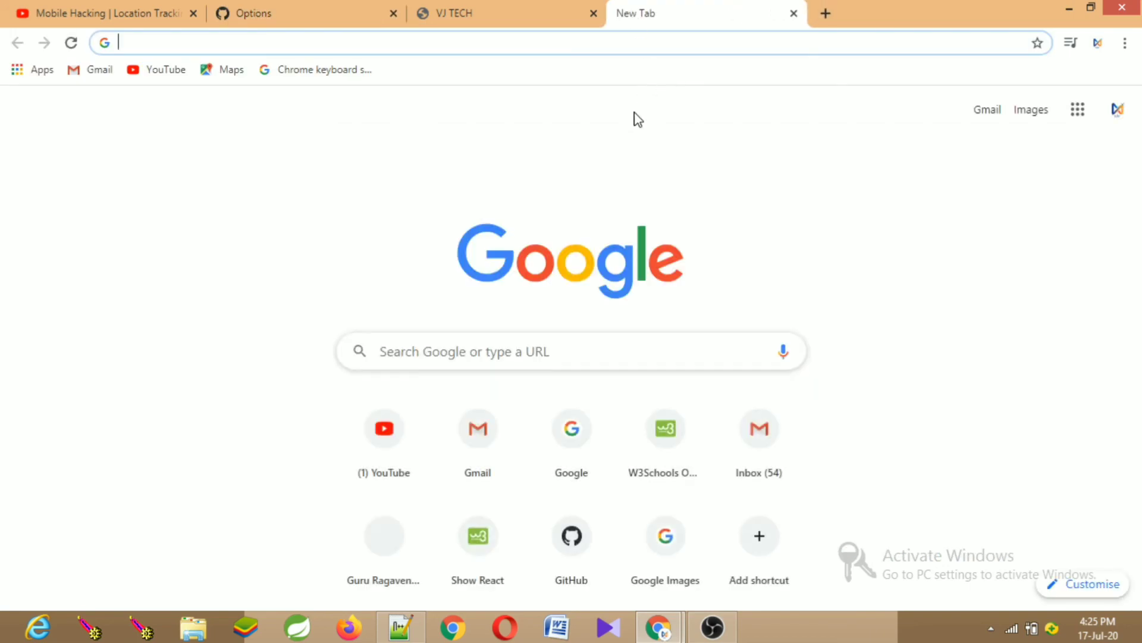
key("ctrl+v")
key("Return")
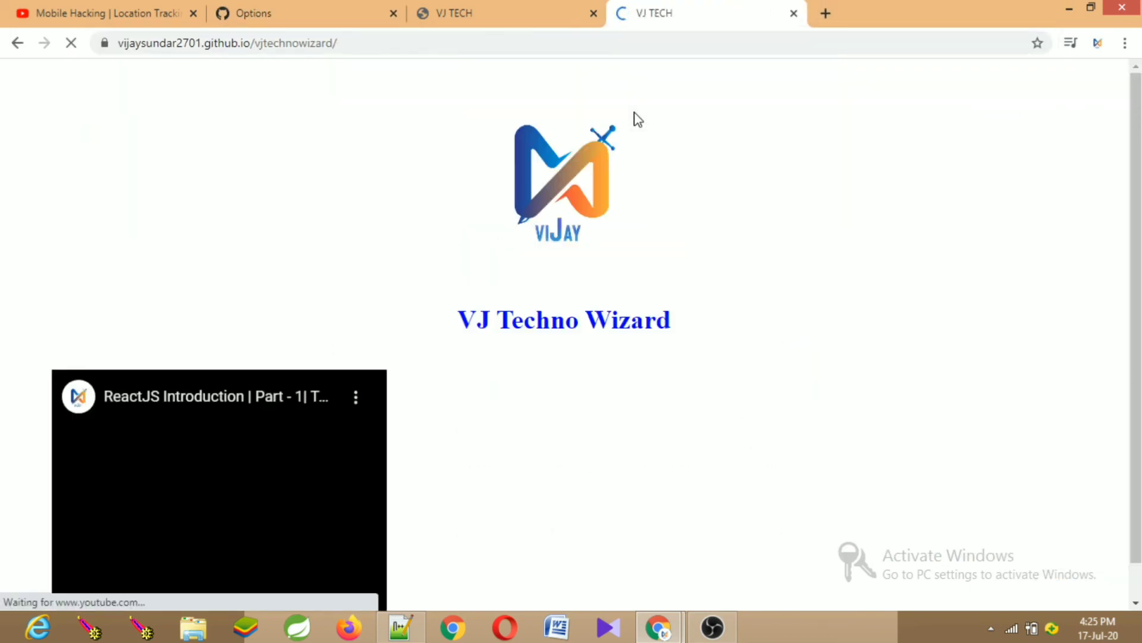
mouse_move(1135, 150)
left_mouse_down()
mouse_move(1133, 194)
mouse_move(1118, 144)
left_mouse_up()
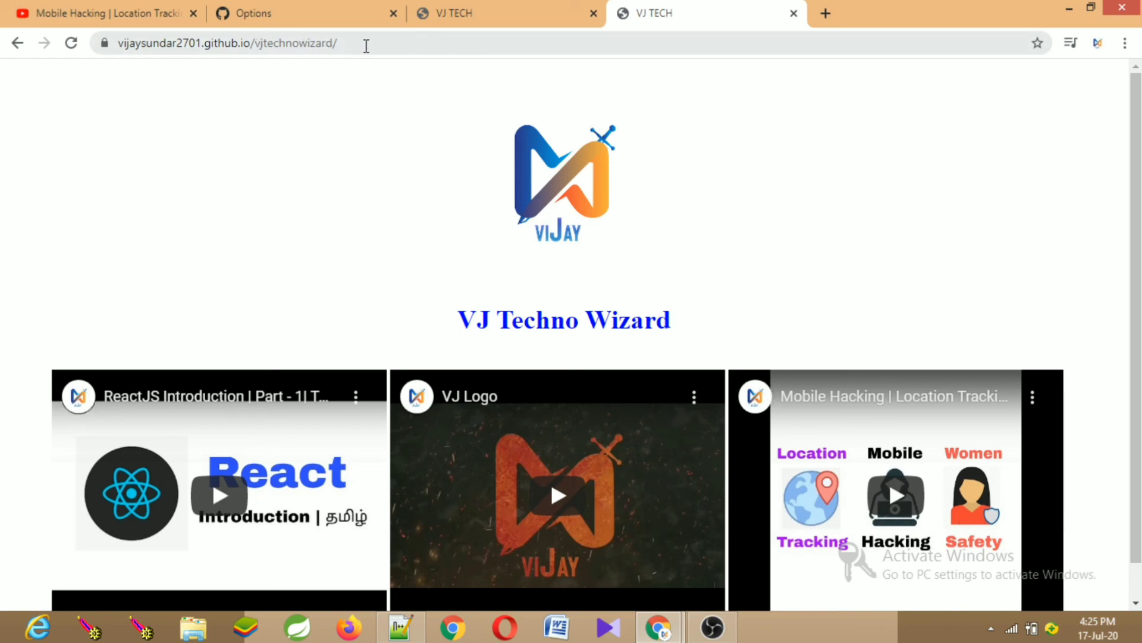
- Select the full web address of the live VJ TECH page
left_click(370, 44)
left_click(372, 45)
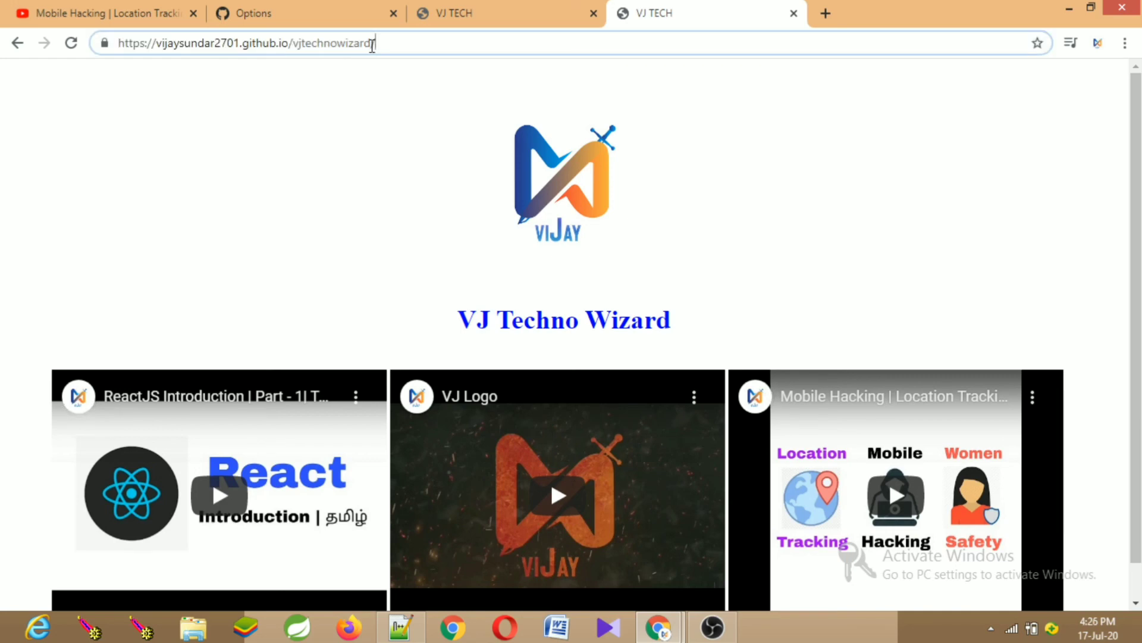
left_click_drag(383, 44, 48, 31)
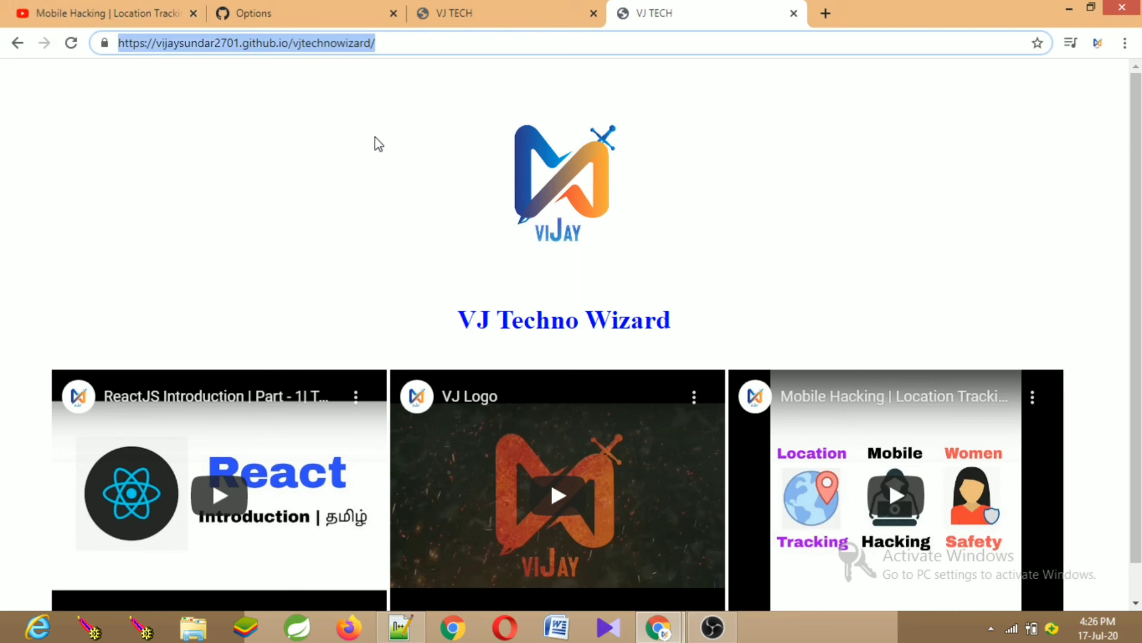
- Open a blank browser tab and minimize the browser window to show the desktop
left_click(826, 12)
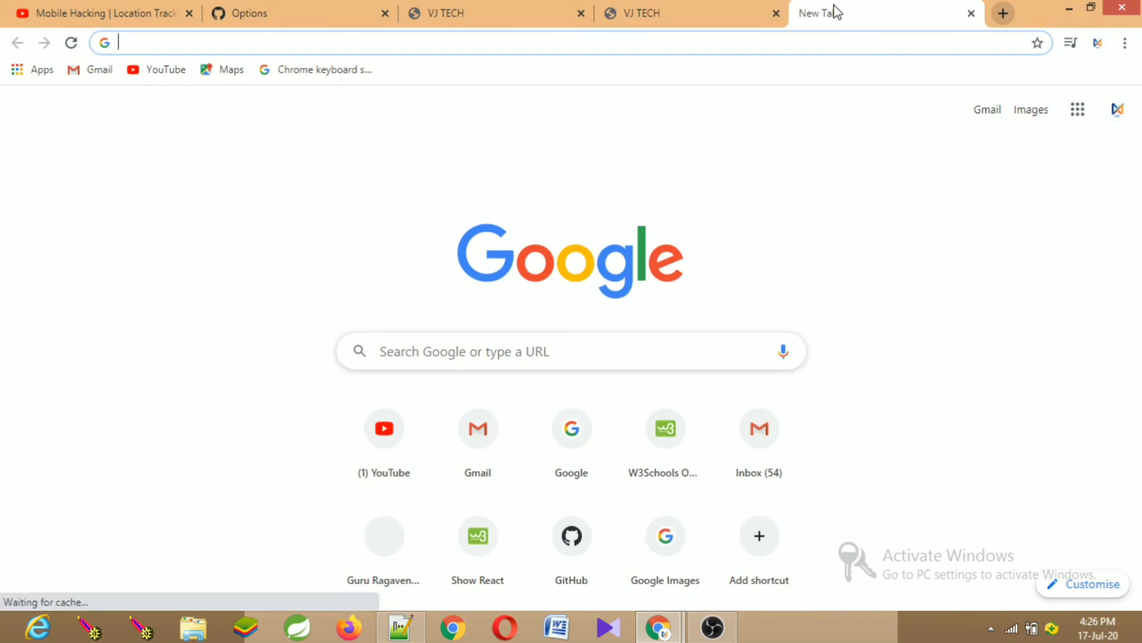
left_click(1069, 9)
left_click(1070, 8)
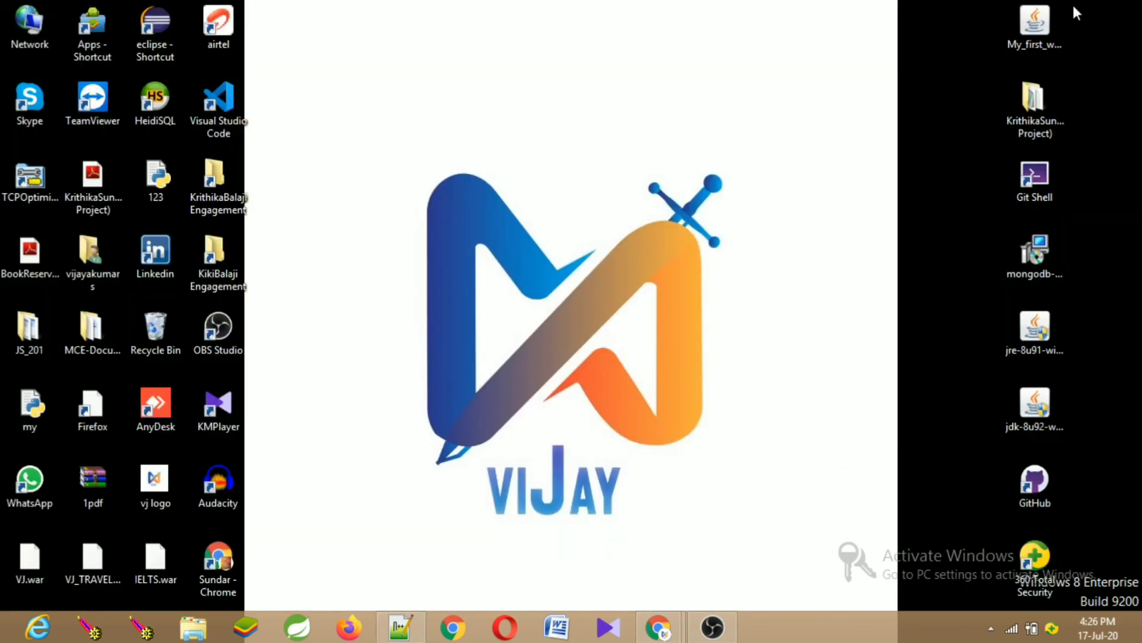